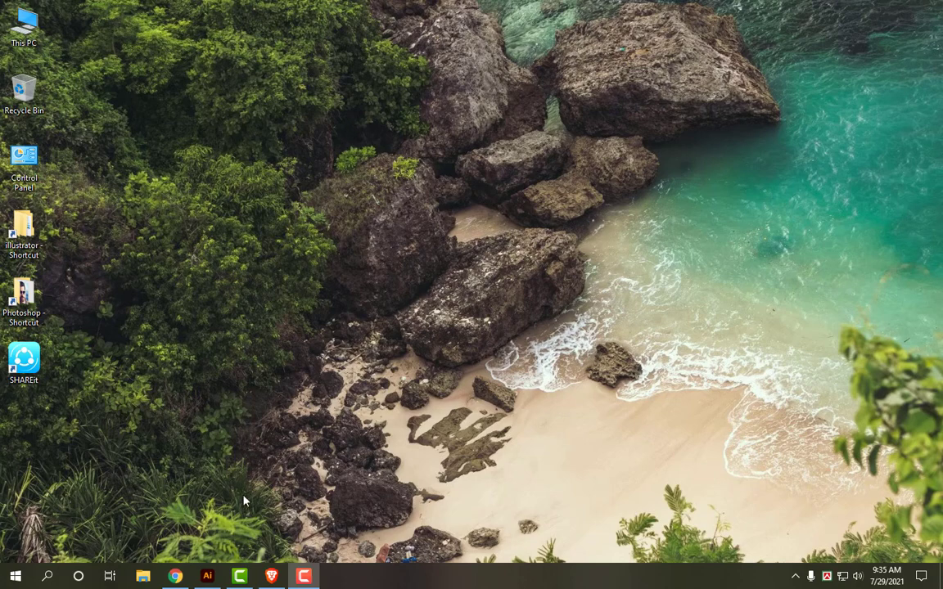
# Create a new blank Letter (8.5 × 11 in) document and view it at 100%
pyautogui.click(207, 576)
pyautogui.click(64, 9)
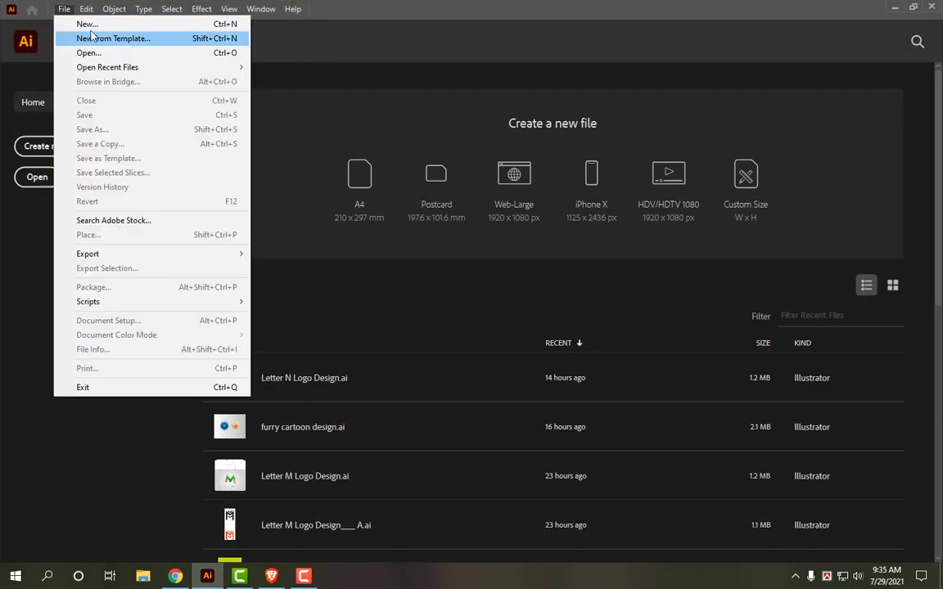
pyautogui.click(86, 25)
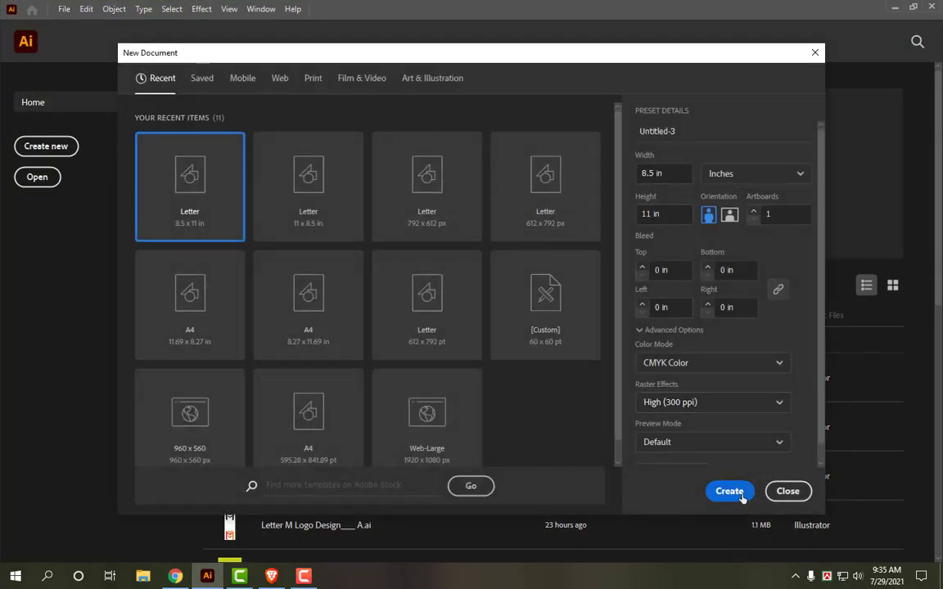
pyautogui.click(741, 496)
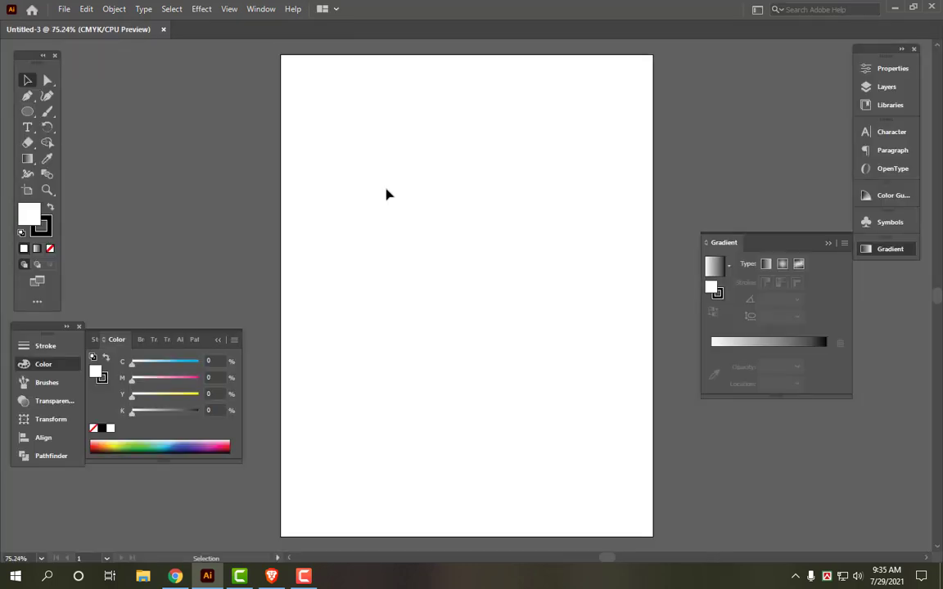
pyautogui.hotkey('ctrl', '1')
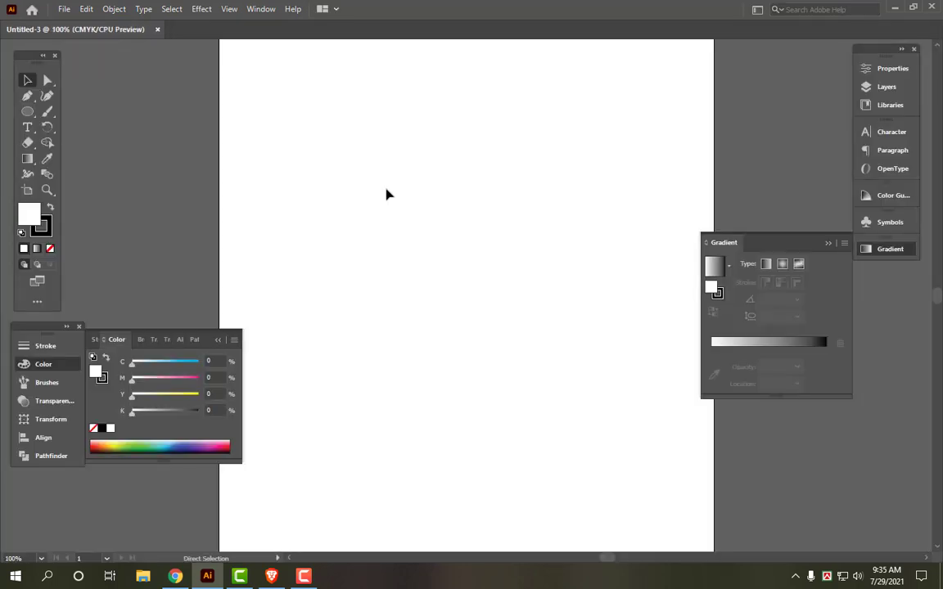
pyautogui.click(27, 111)
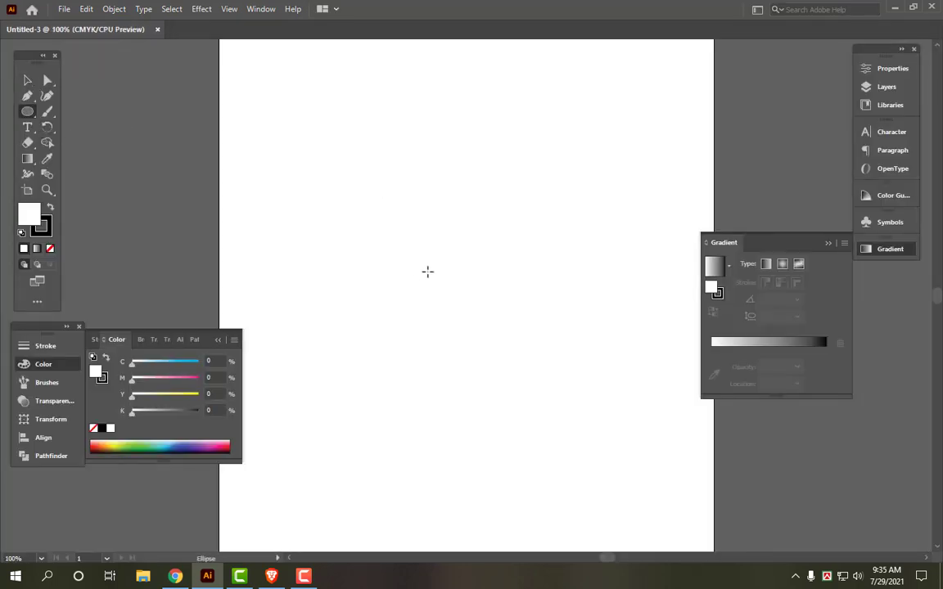
# Draw a circle about 3.44 in wide, centred on the artboard
pyautogui.moveTo(465, 256); pyautogui.dragTo(600, 389)
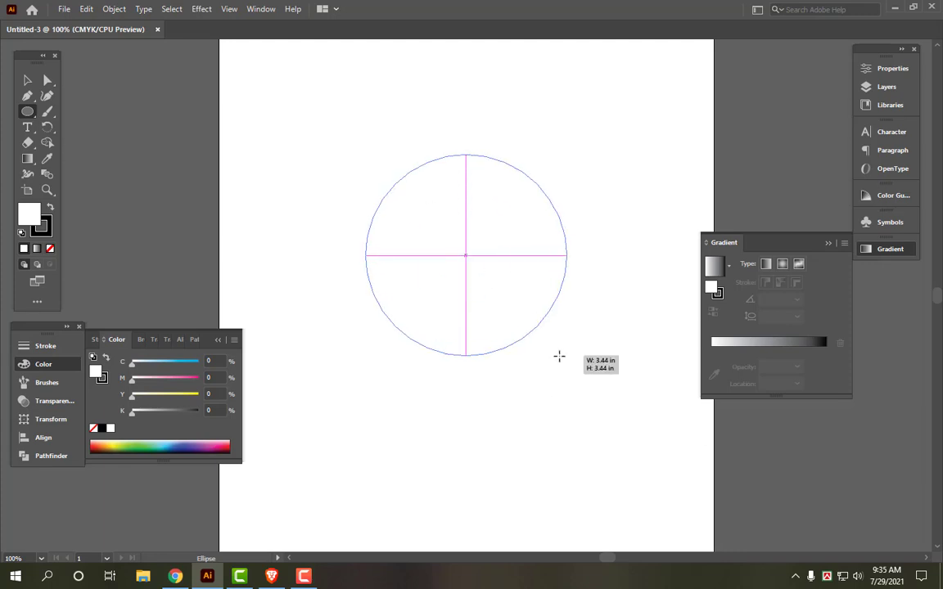
pyautogui.press('v')
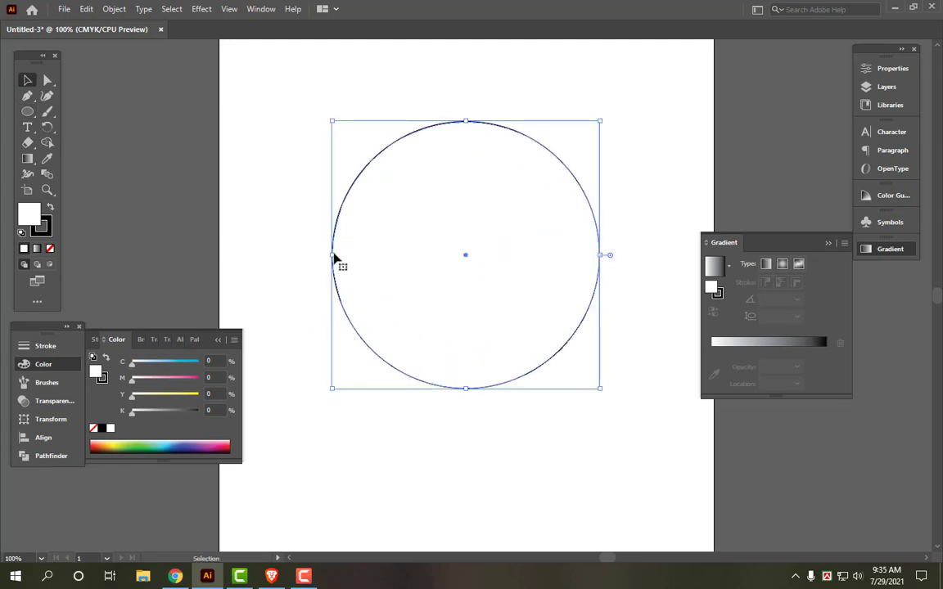
pyautogui.moveTo(332, 255); pyautogui.dragTo(337, 255)
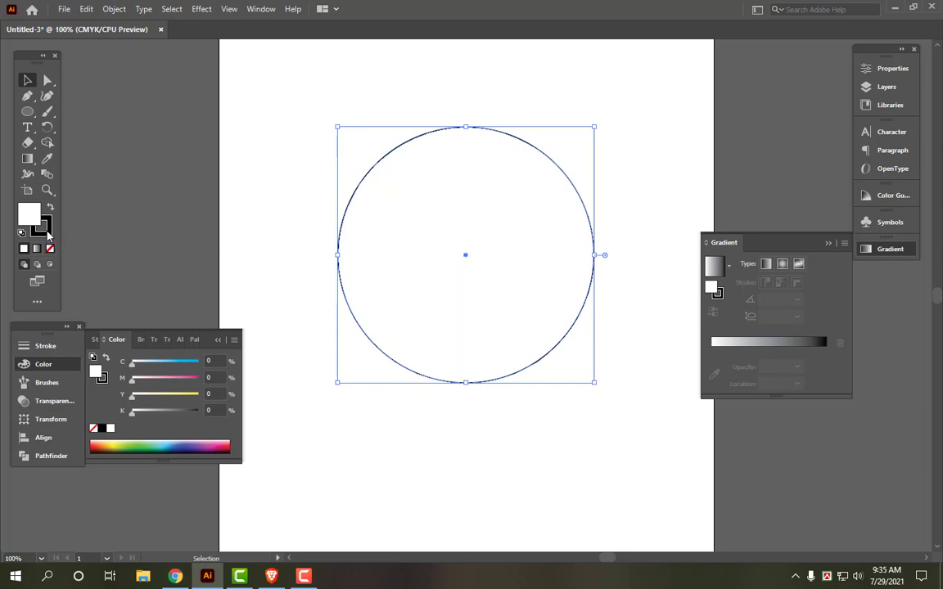
# Give the circle no fill and a 20 pt black stroke
pyautogui.click(50, 248)
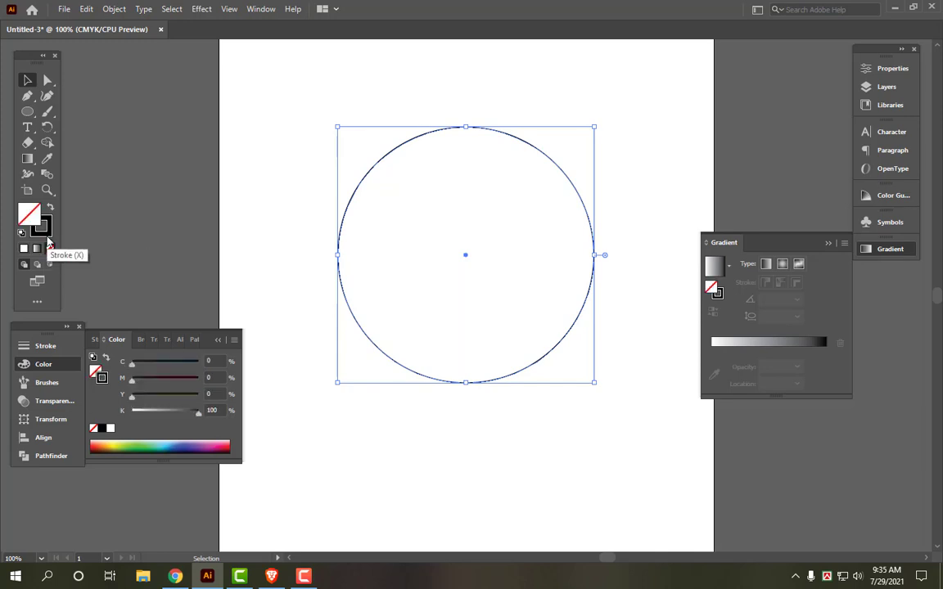
pyautogui.click(41, 226)
pyautogui.click(45, 345)
pyautogui.doubleClick(156, 359)
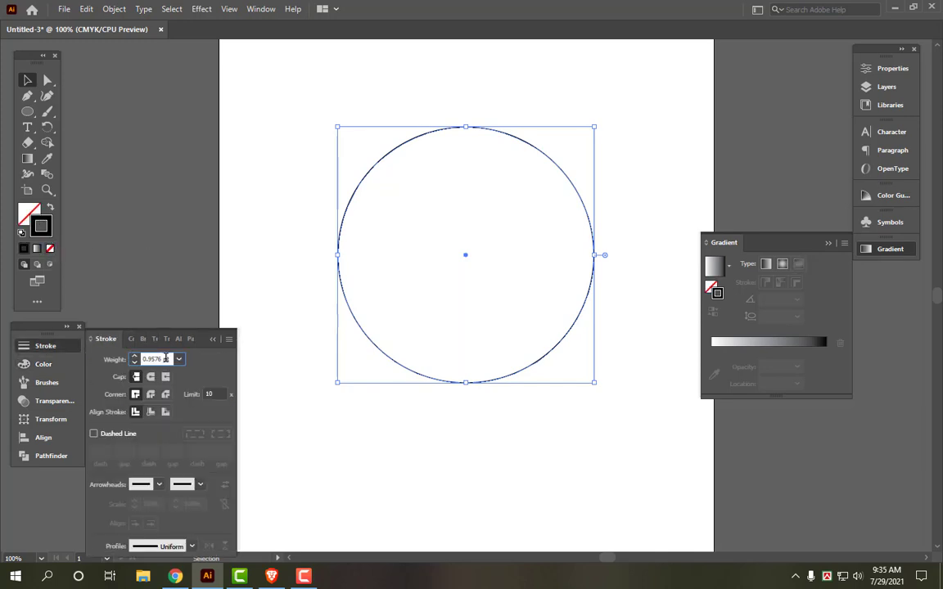
pyautogui.write('20')
pyautogui.press('Return')
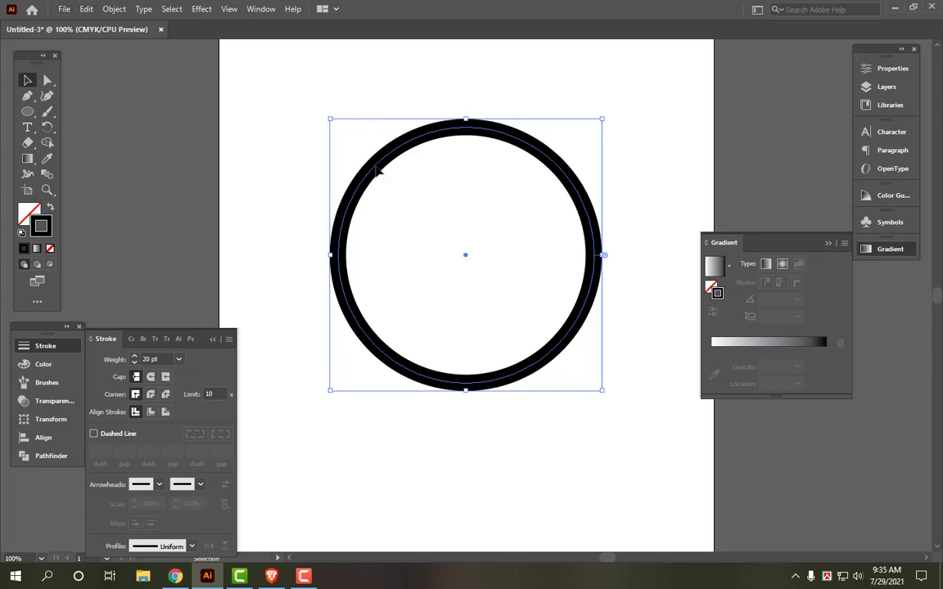
pyautogui.hotkey('alt', 'o')
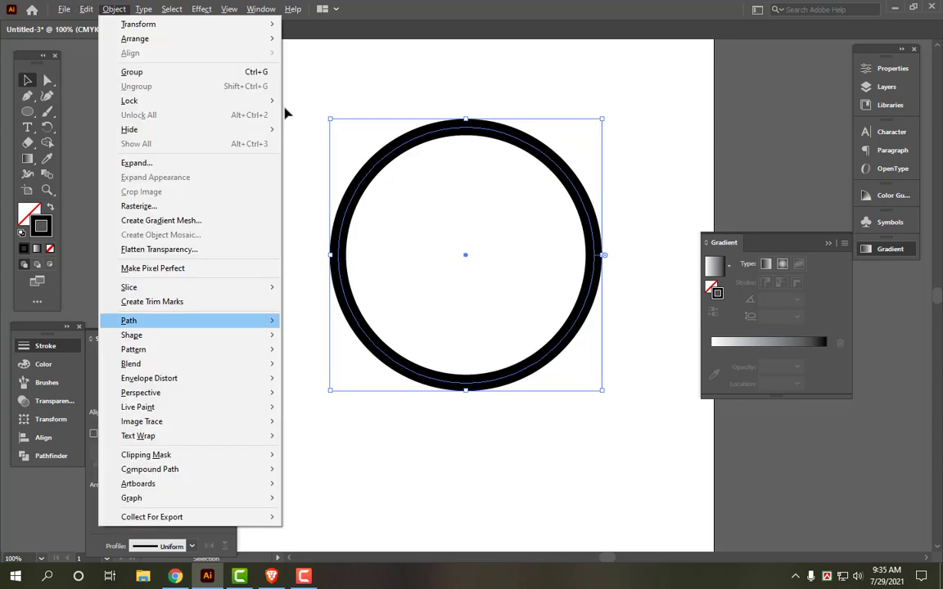
# Add two −0.5 in offset rings inside the circle, then scale all three down to 2.47 in
pyautogui.moveTo(128, 320)
pyautogui.click(372, 371)
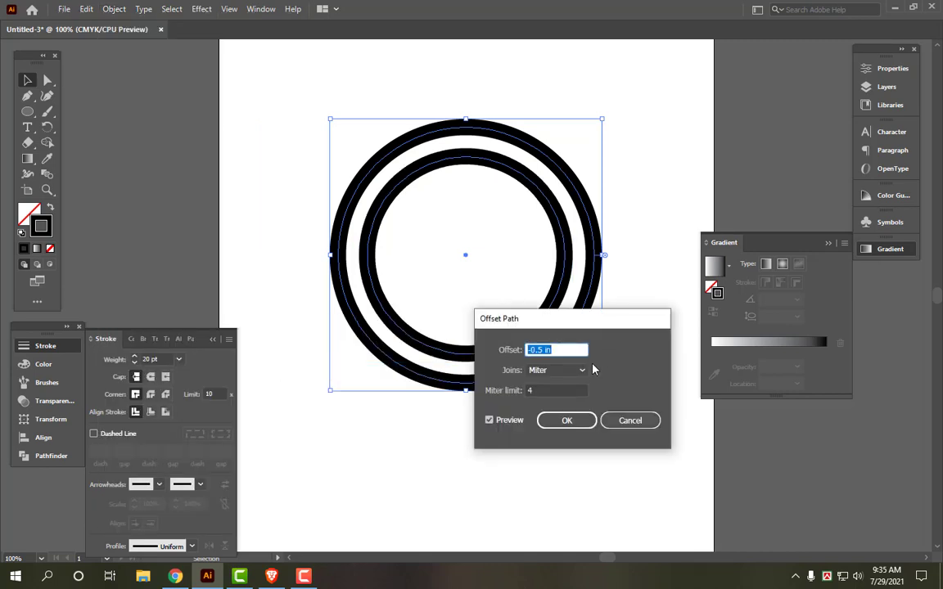
pyautogui.click(587, 423)
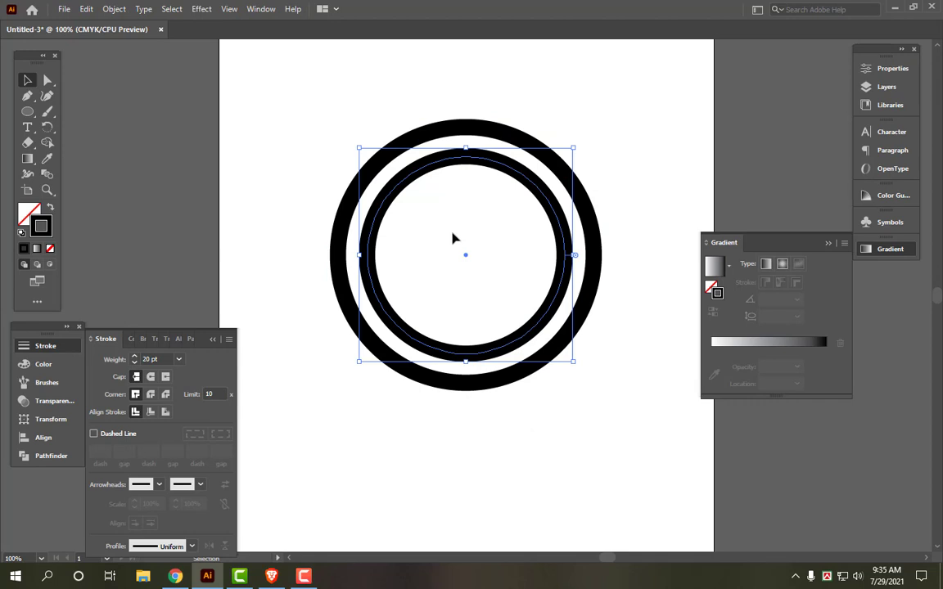
pyautogui.hotkey('alt', 'o')
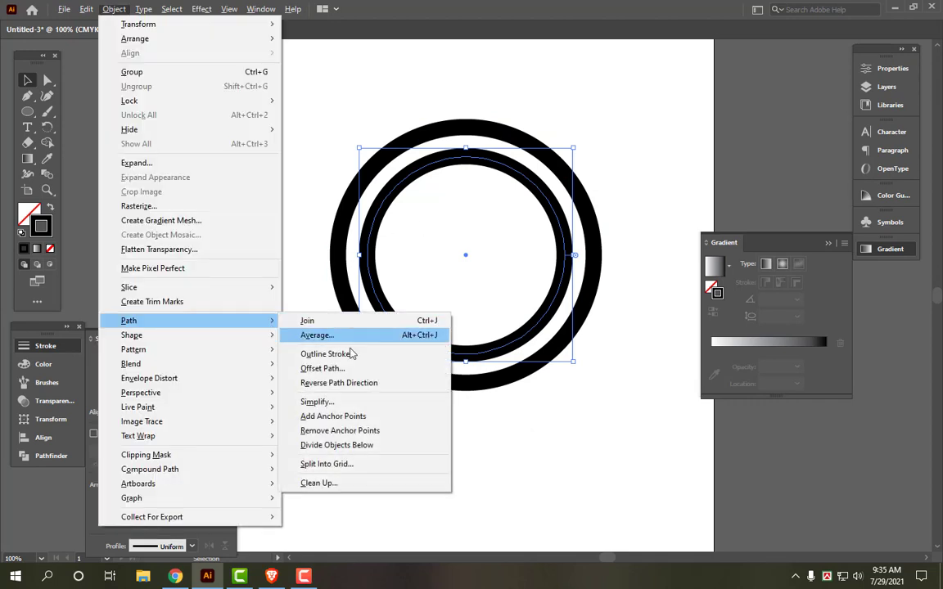
pyautogui.click(349, 373)
pyautogui.click(564, 422)
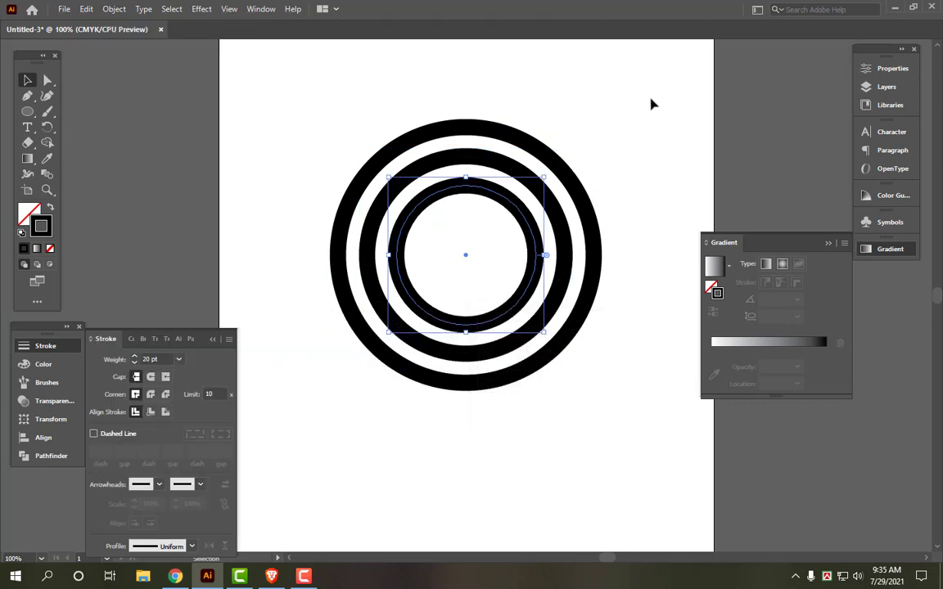
pyautogui.moveTo(644, 106); pyautogui.dragTo(444, 279)
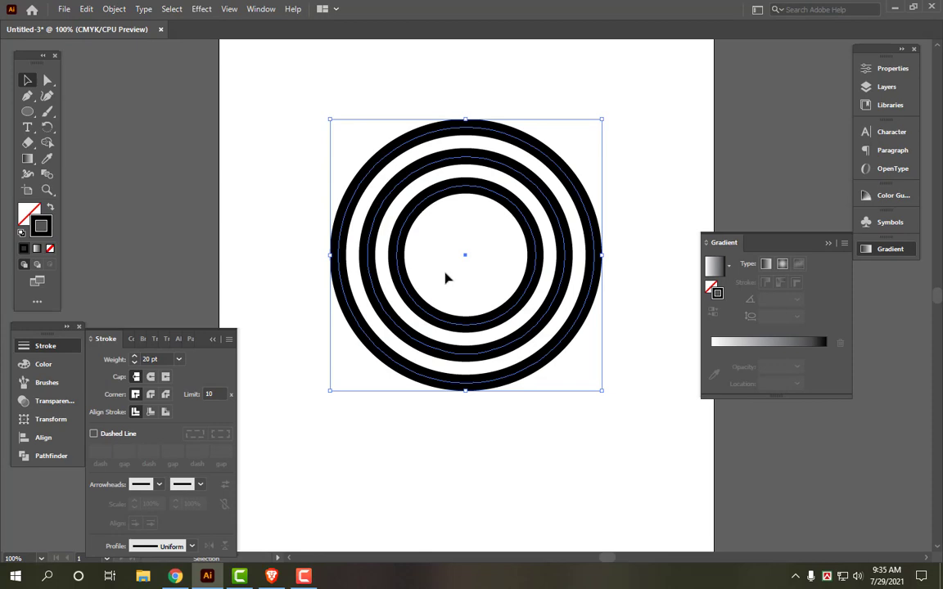
pyautogui.moveTo(601, 119); pyautogui.dragTo(553, 181)
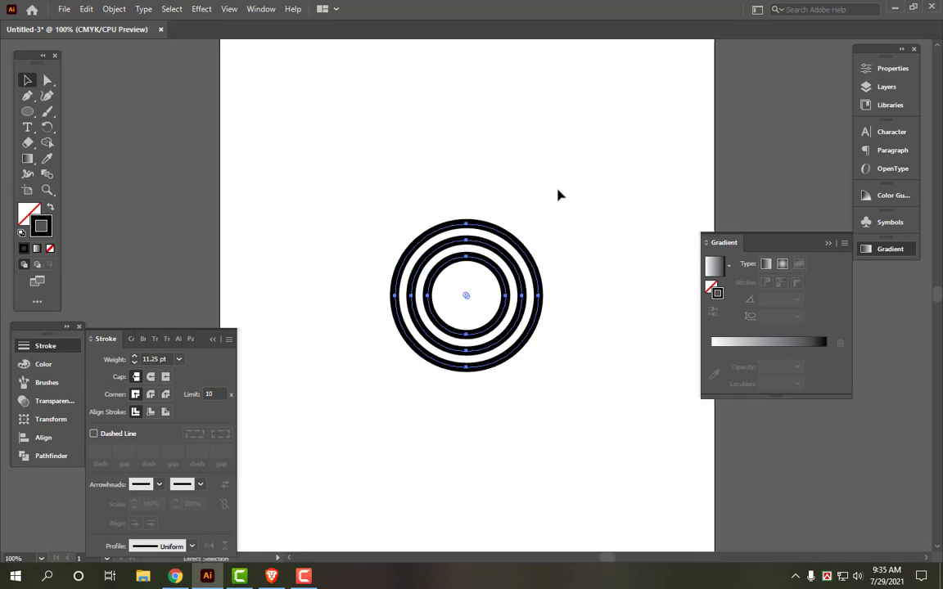
# Zoom to 150% and set all three rings to an 11 pt stroke weight
pyautogui.hotkey('ctrl', '=')
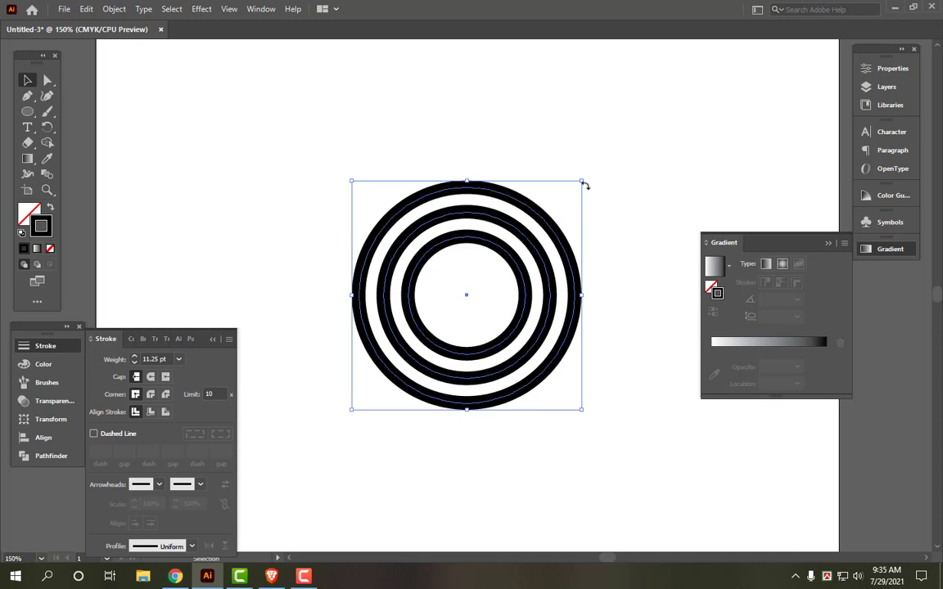
pyautogui.doubleClick(169, 360)
pyautogui.write('11')
pyautogui.press('Return')
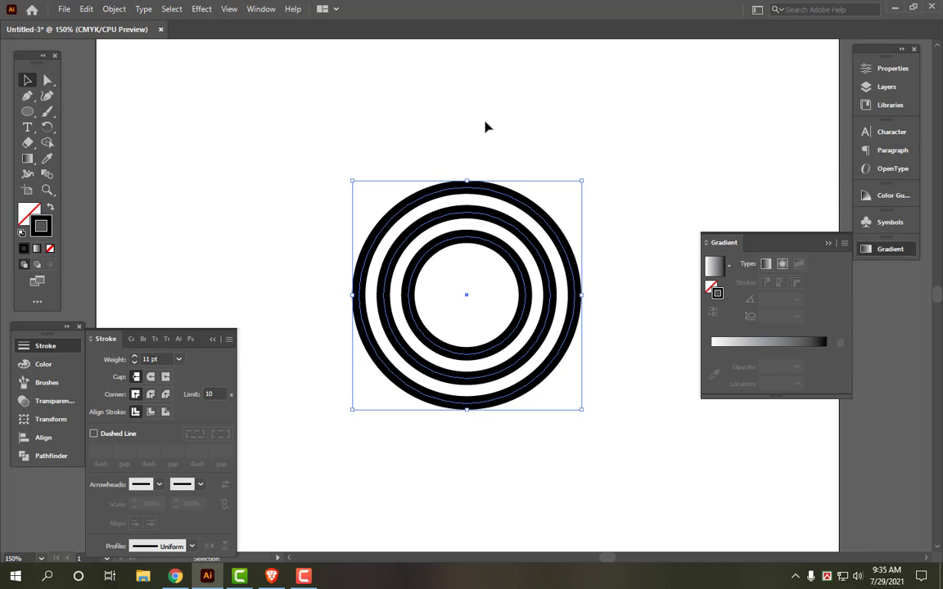
pyautogui.click(484, 126)
pyautogui.click(27, 96)
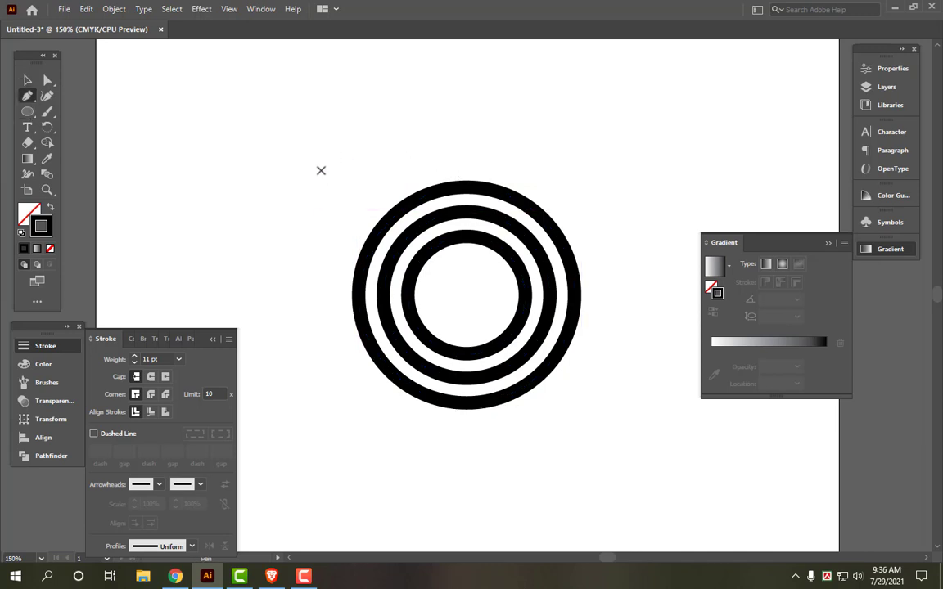
# Draw a straight horizontal line above the rings, redrawing it once to keep it level
pyautogui.click(314, 164)
pyautogui.click(650, 161)
pyautogui.press('v')
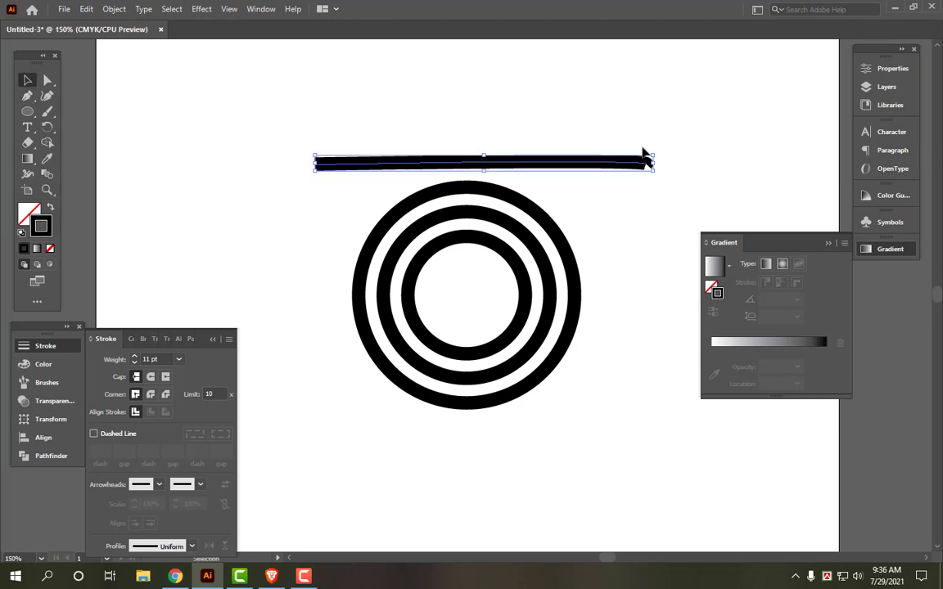
pyautogui.press('Delete')
pyautogui.press('p')
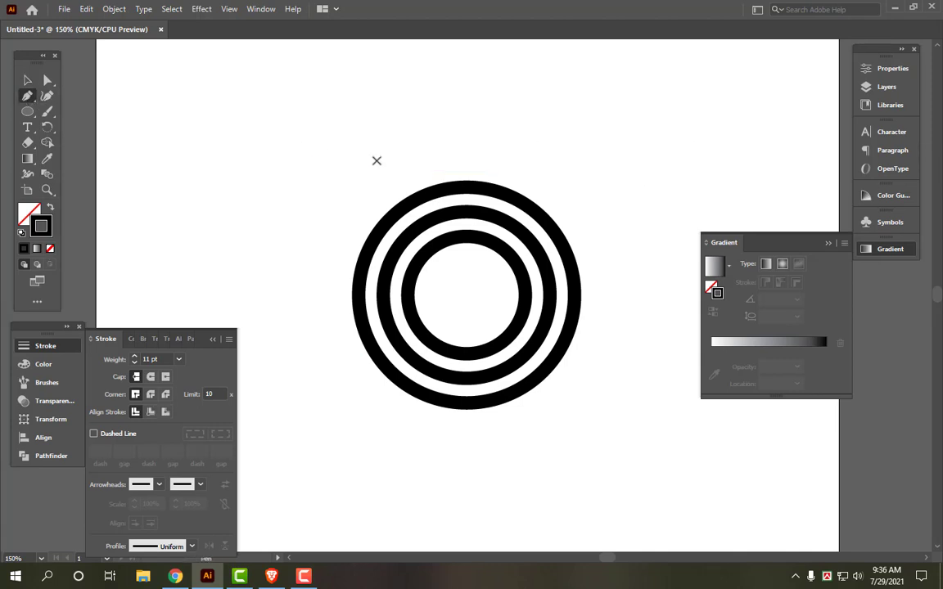
pyautogui.click(324, 157)
pyautogui.keyDown('shift'); pyautogui.click(666, 176); pyautogui.keyUp('shift')
pyautogui.press('v')
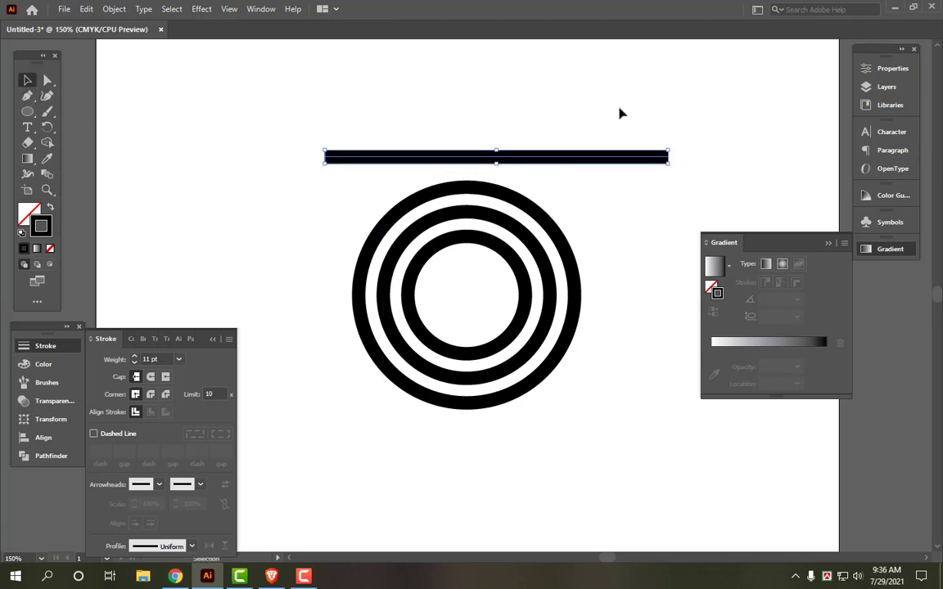
# Centre the line horizontally with the rings, then select all the artwork
pyautogui.hotkey('ctrl', 'a')
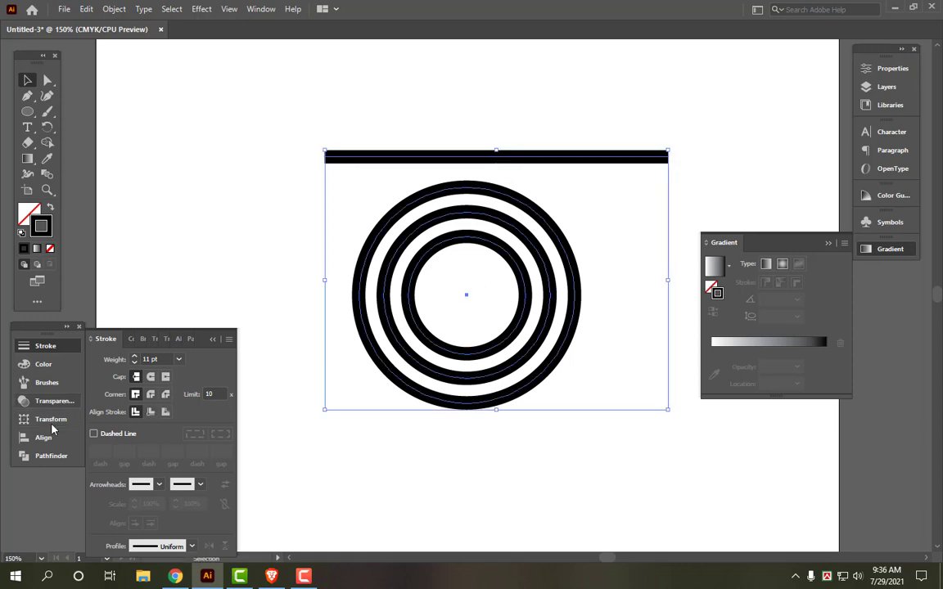
pyautogui.click(44, 437)
pyautogui.click(120, 375)
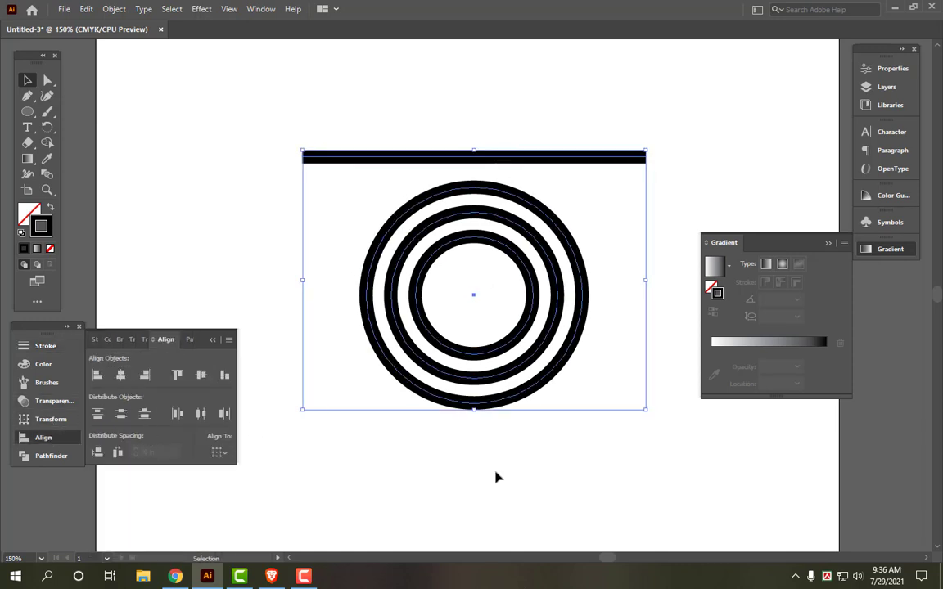
pyautogui.click(528, 475)
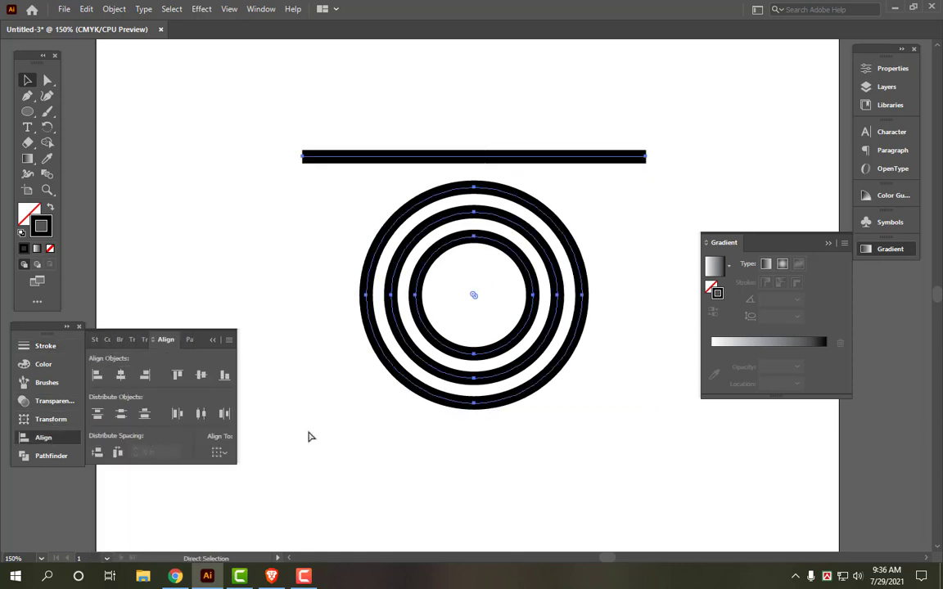
pyautogui.hotkey('ctrl', 'a')
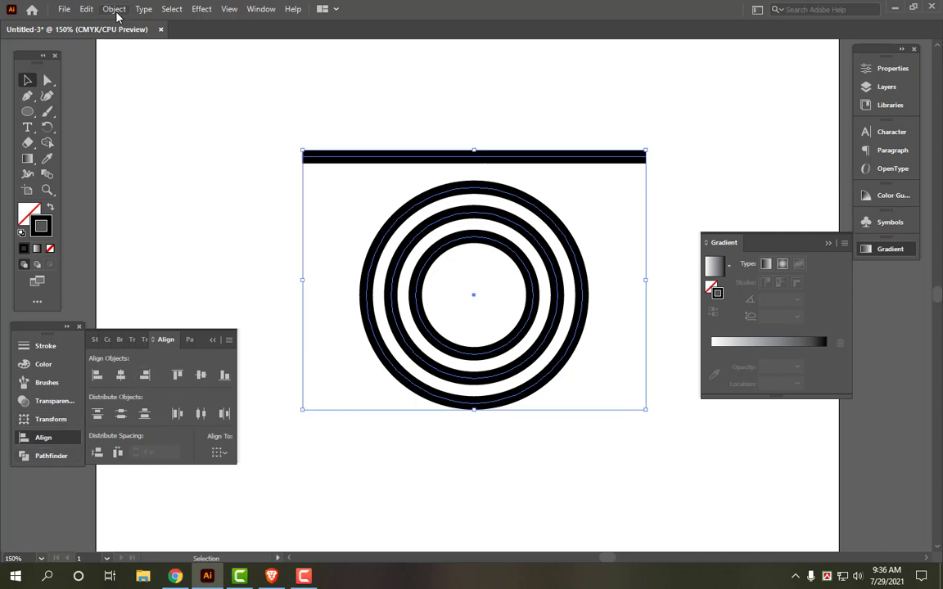
# Expand the ring strokes into filled shapes
pyautogui.click(114, 9)
pyautogui.click(143, 162)
pyautogui.click(426, 362)
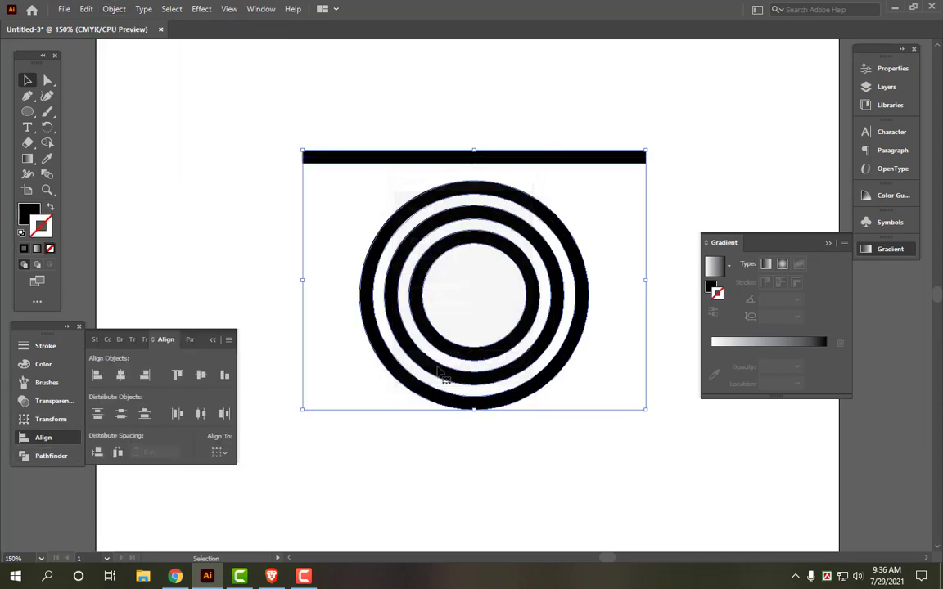
pyautogui.click(58, 438)
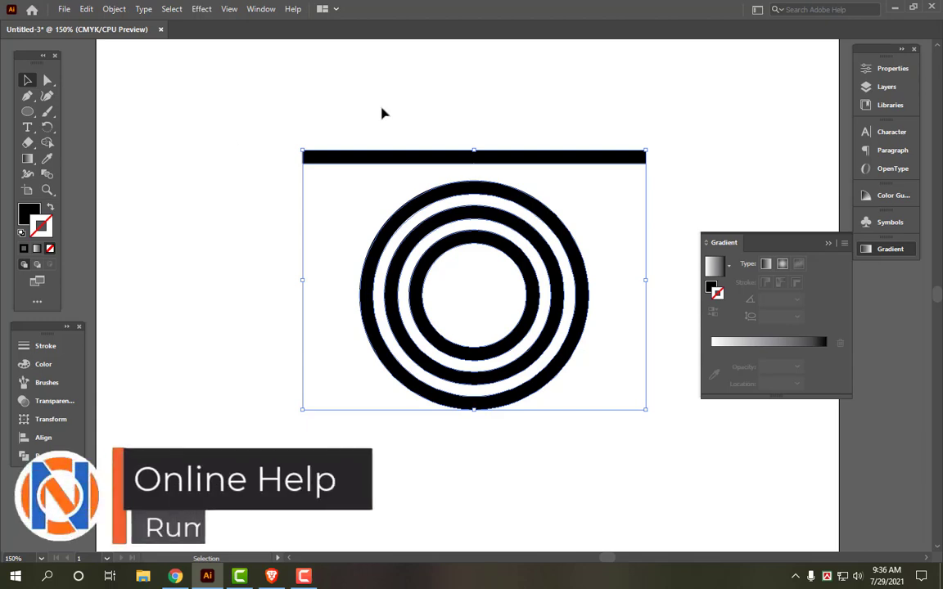
# Stack two copies of the bar directly above the original and select everything
pyautogui.click(500, 123)
pyautogui.click(509, 159)
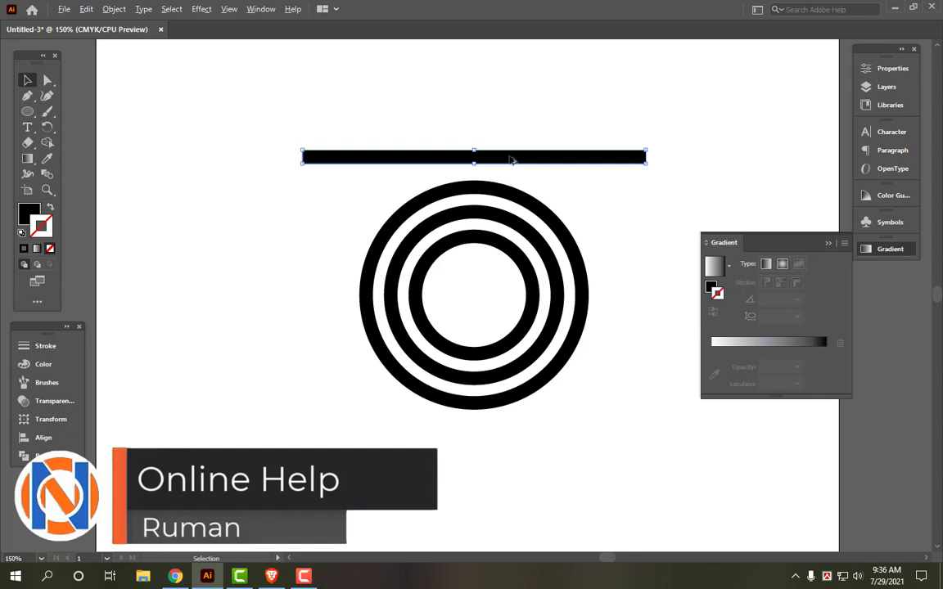
pyautogui.moveTo(513, 159)
pyautogui.mouseDown()
pyautogui.moveTo(511, 140)
pyautogui.moveTo(493, 144)
pyautogui.mouseUp()
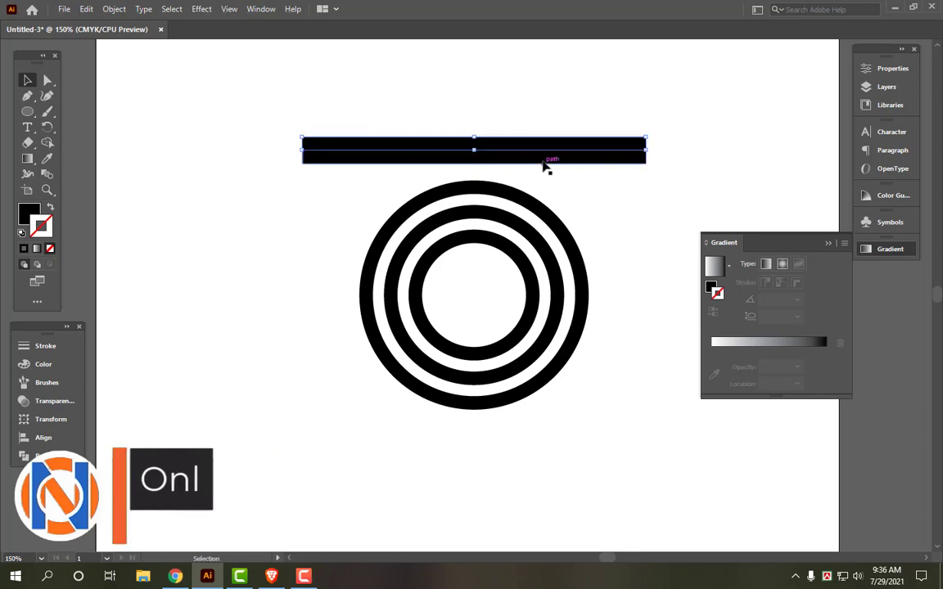
pyautogui.hotkey('ctrl', 'd')
pyautogui.hotkey('ctrl', 'd')
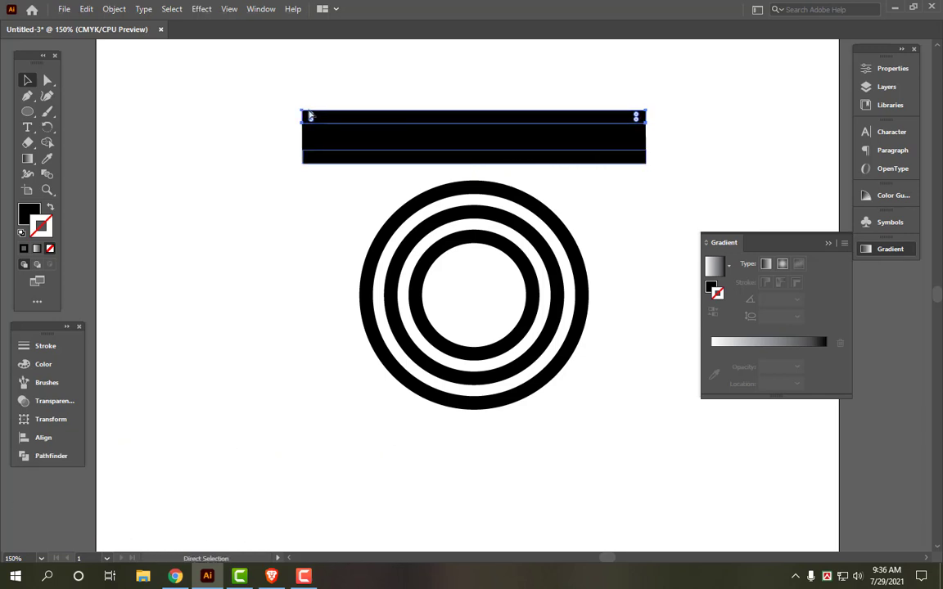
pyautogui.hotkey('ctrl', 'a')
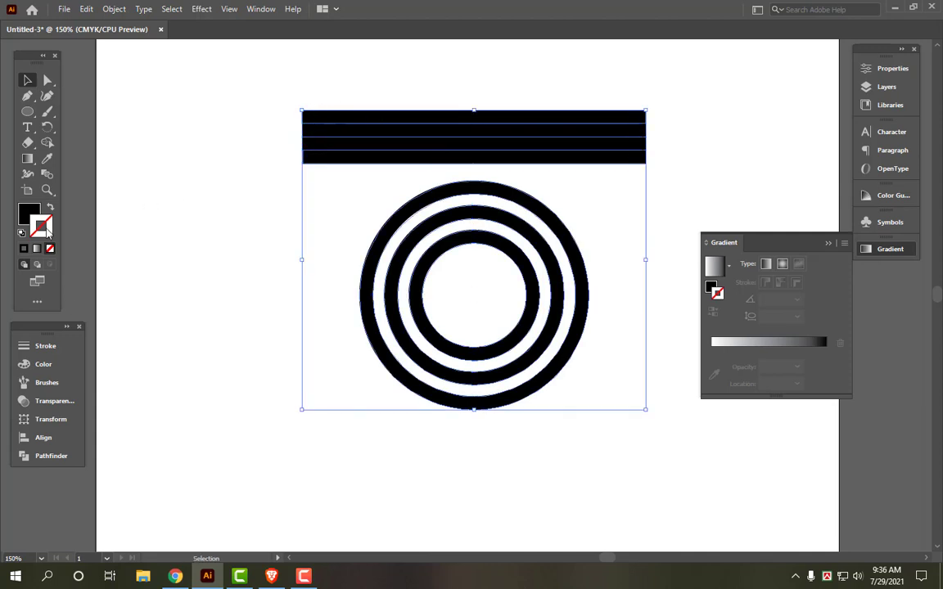
# Swap fill and stroke to get outlines, and duplicate the top strip just above it
pyautogui.click(51, 209)
pyautogui.click(237, 165)
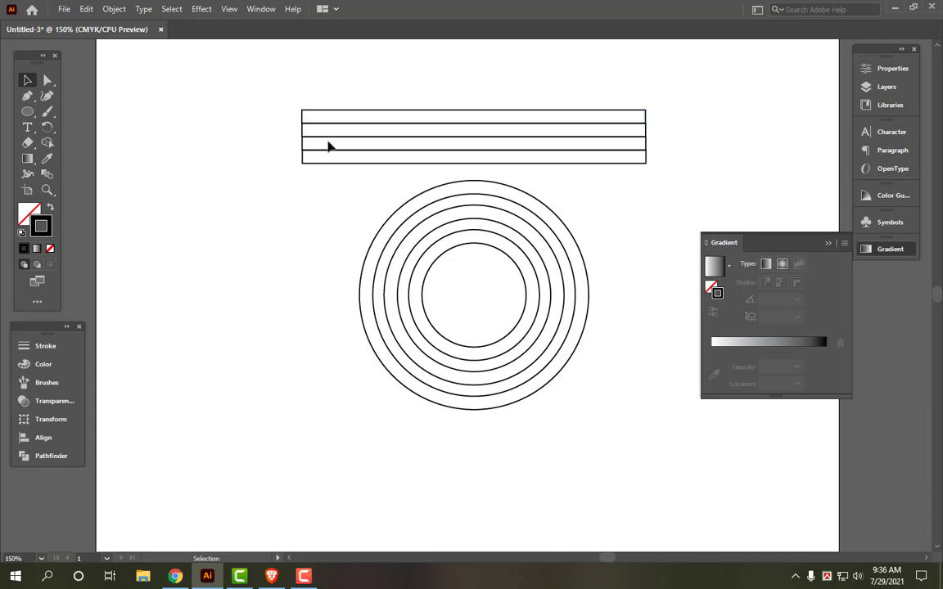
pyautogui.click(346, 114)
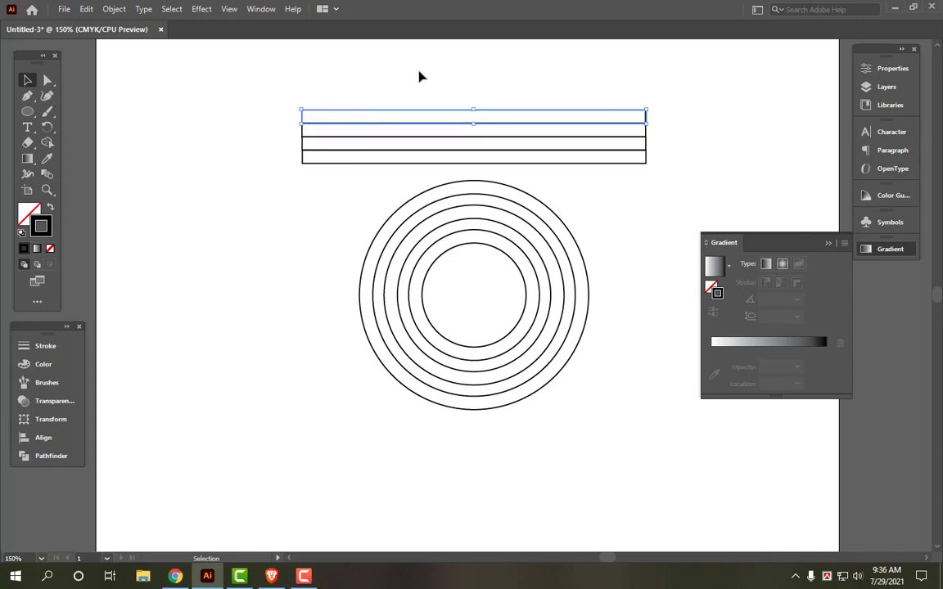
pyautogui.hotkey('alt', 'shift', 'Up')
# Ungroup the five strips into separate shapes
pyautogui.moveTo(186, 69); pyautogui.dragTo(713, 180)
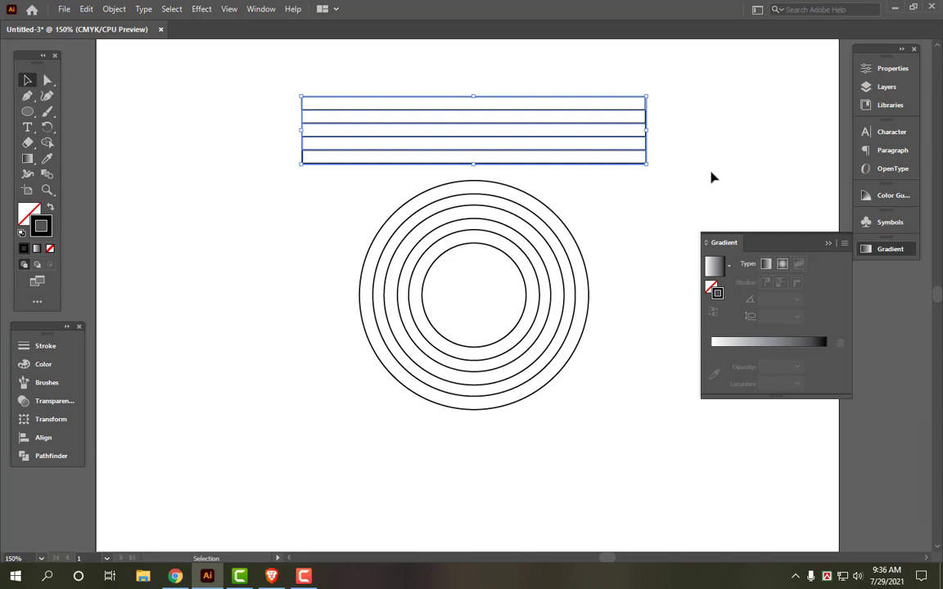
pyautogui.rightClick(439, 123)
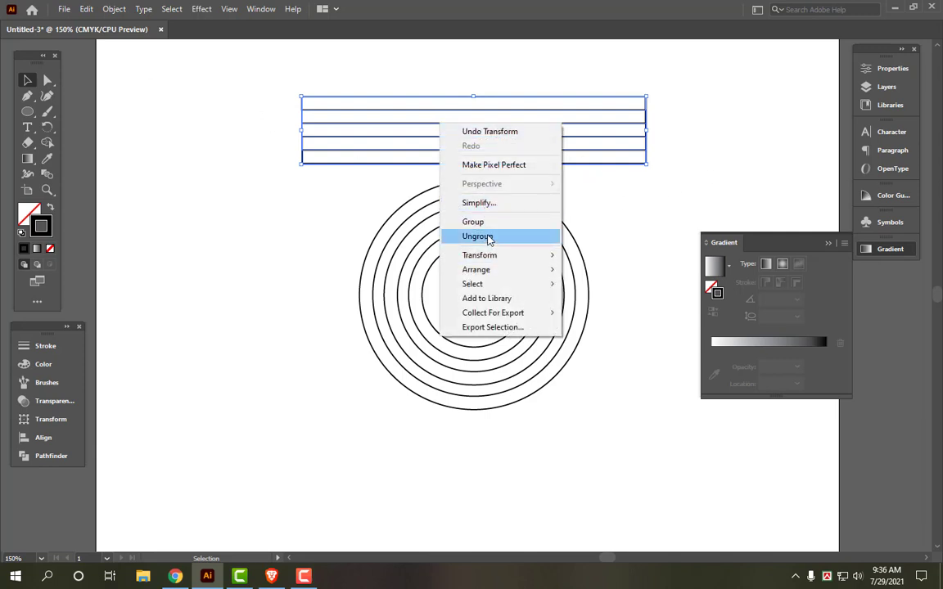
pyautogui.click(635, 203)
# Centre the strip block vertically on the rings
pyautogui.hotkey('ctrl', 'a')
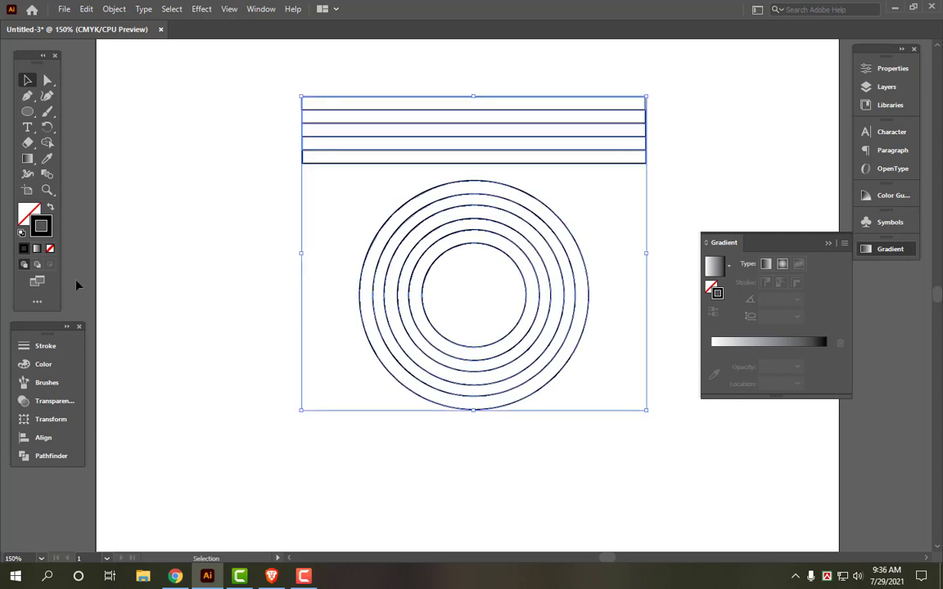
pyautogui.click(41, 437)
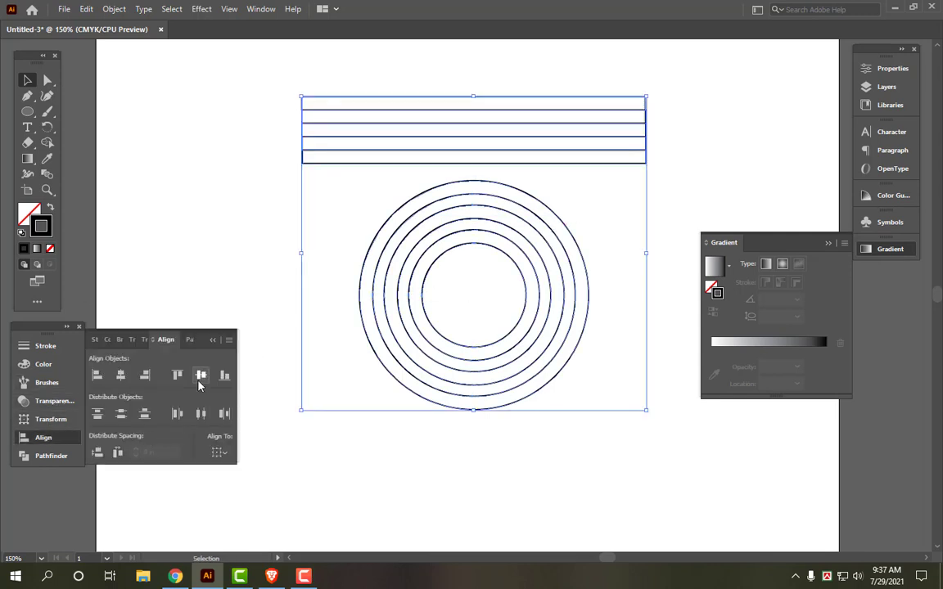
pyautogui.click(199, 378)
pyautogui.click(486, 437)
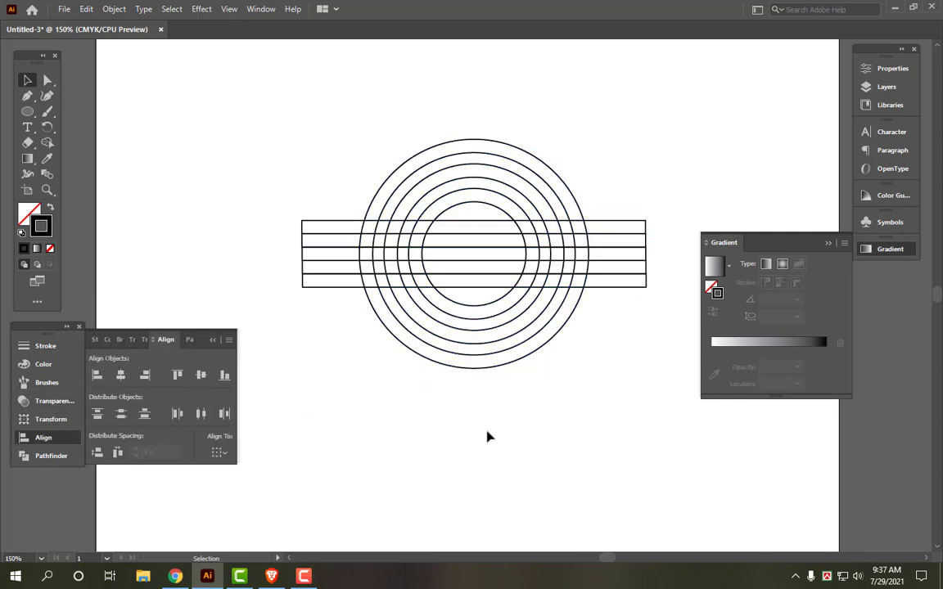
# Copy the horizontal strips and paste them in place on top
pyautogui.moveTo(250, 154); pyautogui.dragTo(314, 360)
pyautogui.click(86, 9)
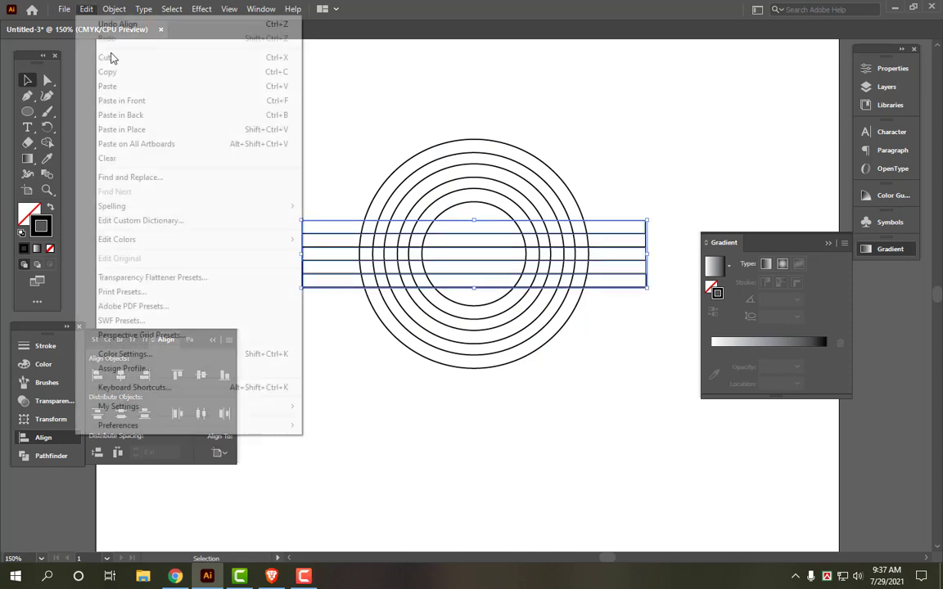
pyautogui.click(107, 72)
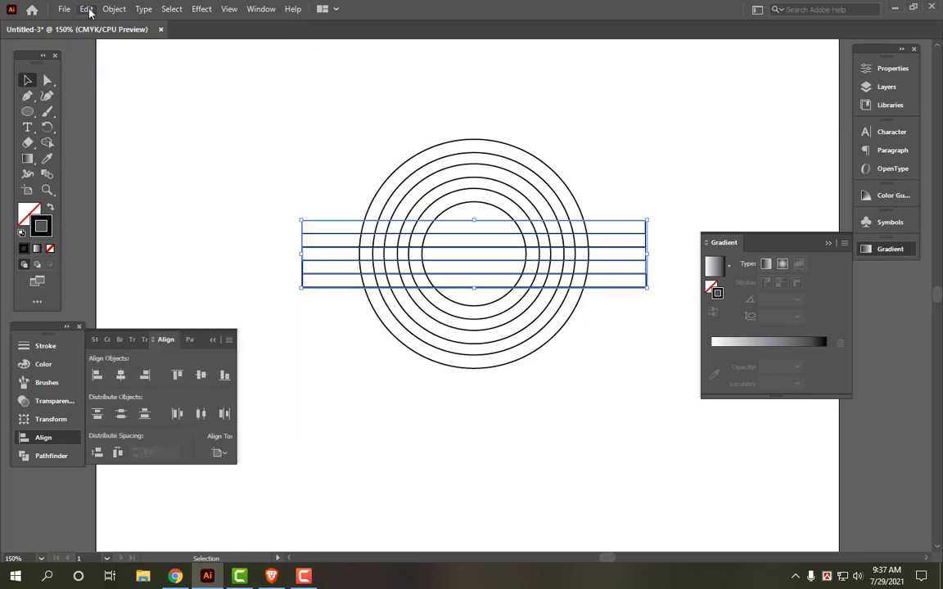
pyautogui.click(85, 9)
pyautogui.click(136, 131)
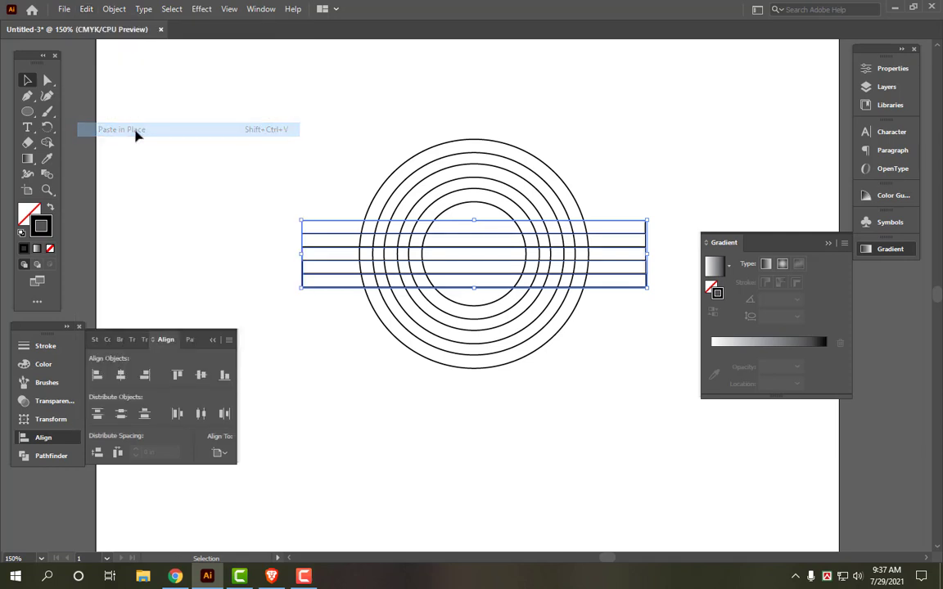
# Rotate the pasted strips 90° into a vertical band and close the Gradient panel
pyautogui.doubleClick(47, 127)
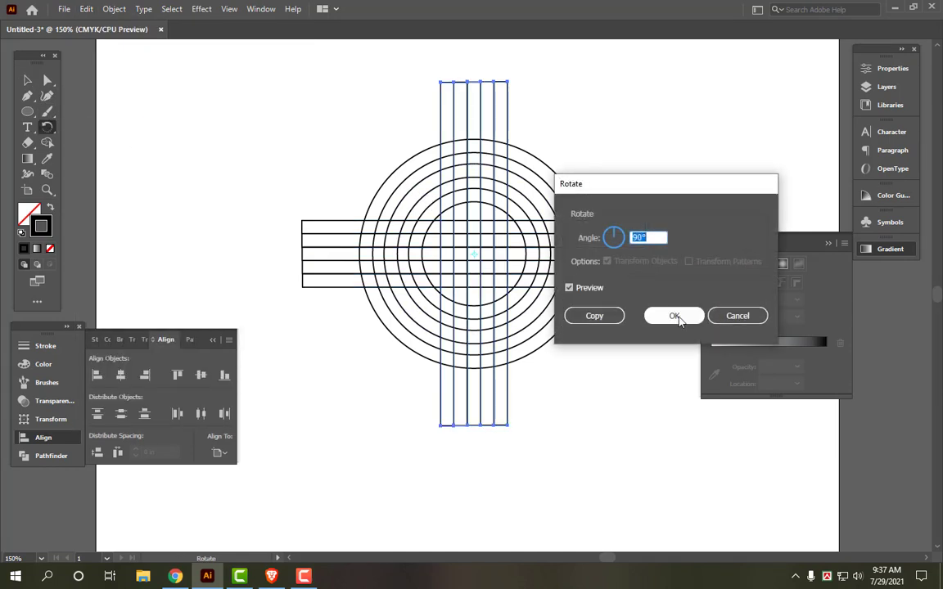
pyautogui.click(670, 316)
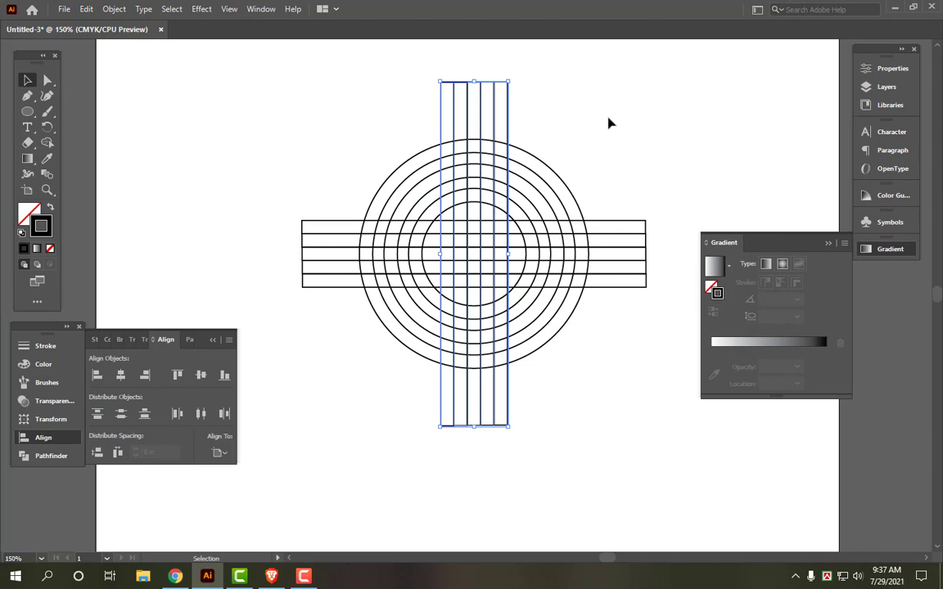
pyautogui.hotkey('ctrl', 'a')
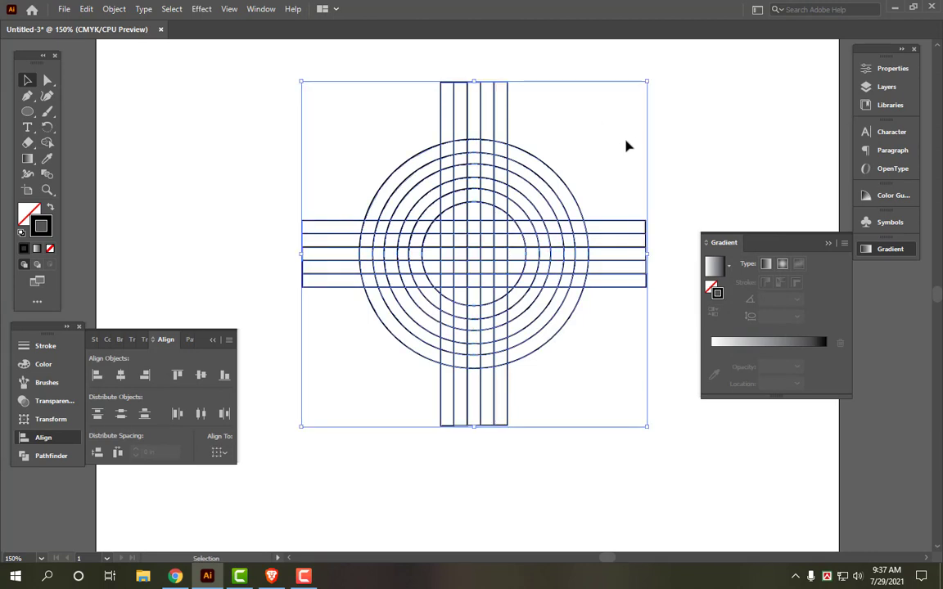
pyautogui.scroll(1, 664, 176)
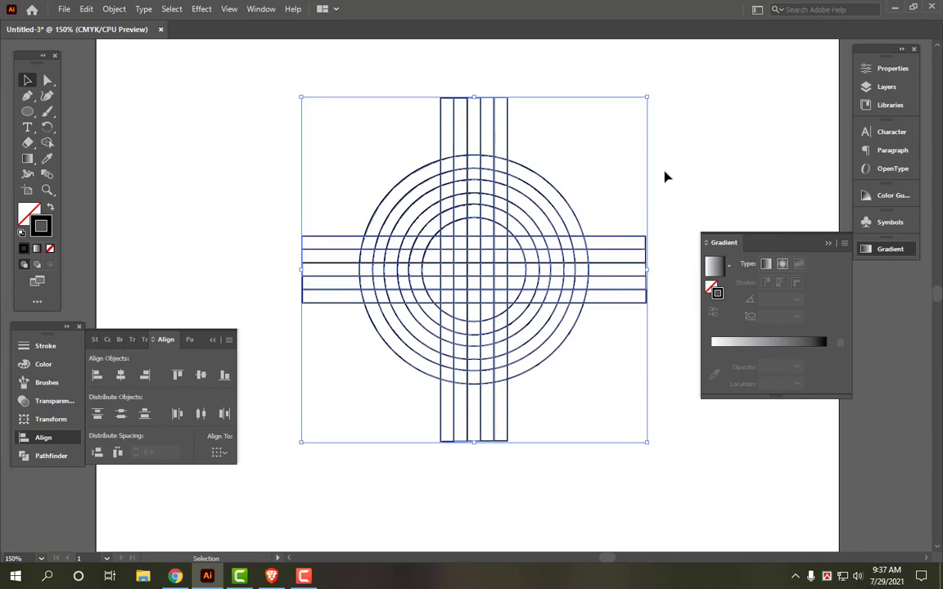
pyautogui.scroll(1, 665, 176)
pyautogui.press('Escape')
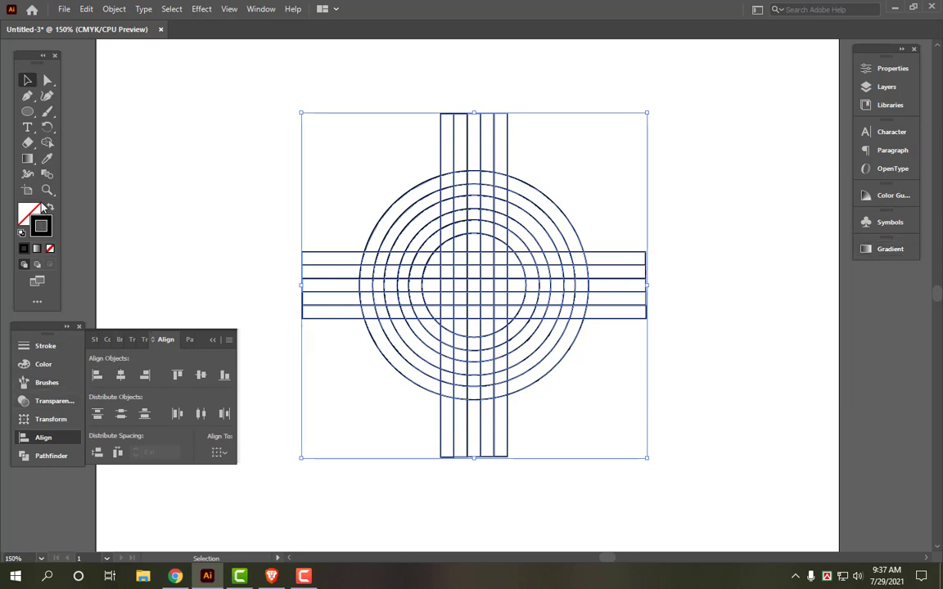
# With Shape Builder and a red fill, merge the upper-left ring arc segments
pyautogui.click(31, 212)
pyautogui.click(47, 142)
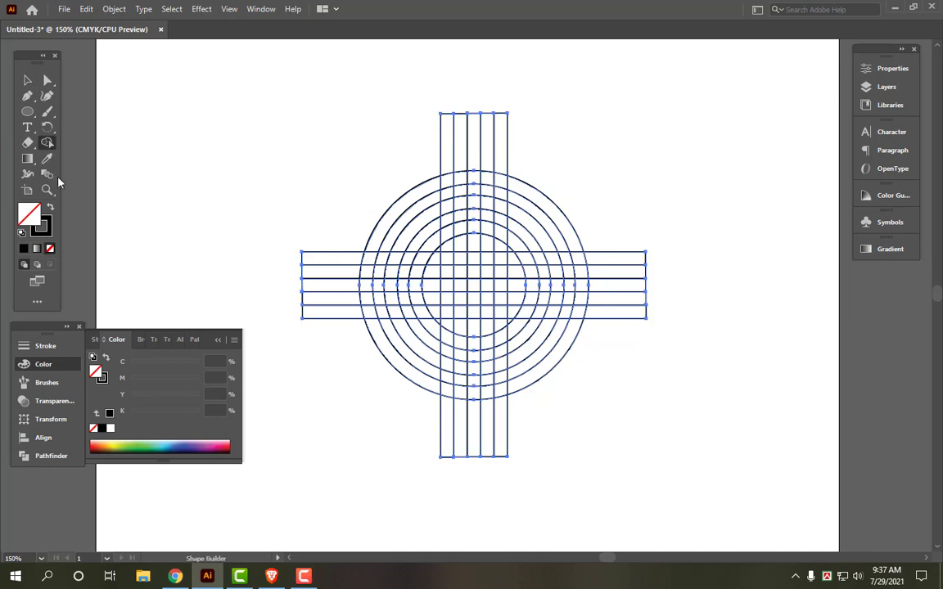
pyautogui.click(94, 445)
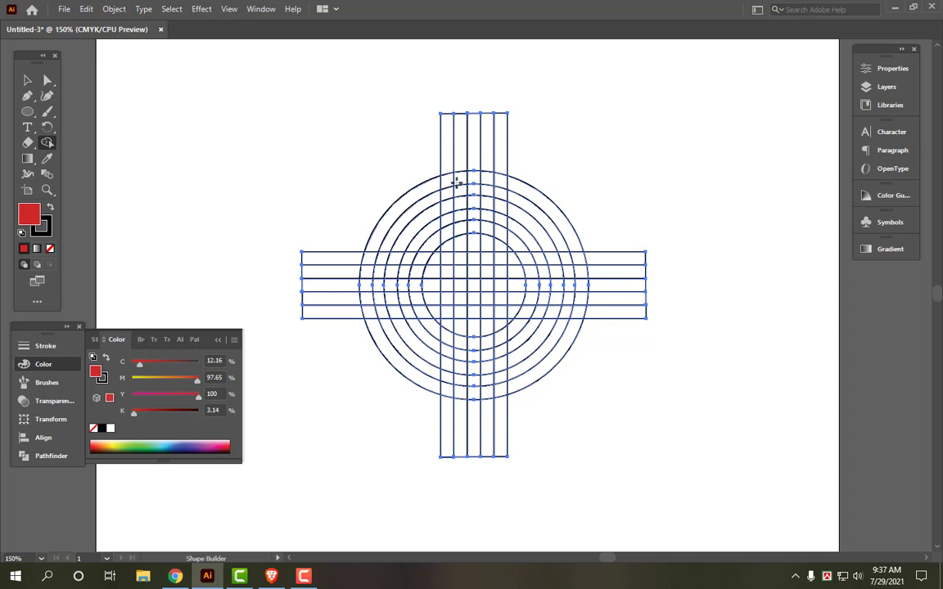
pyautogui.moveTo(460, 177); pyautogui.dragTo(433, 188)
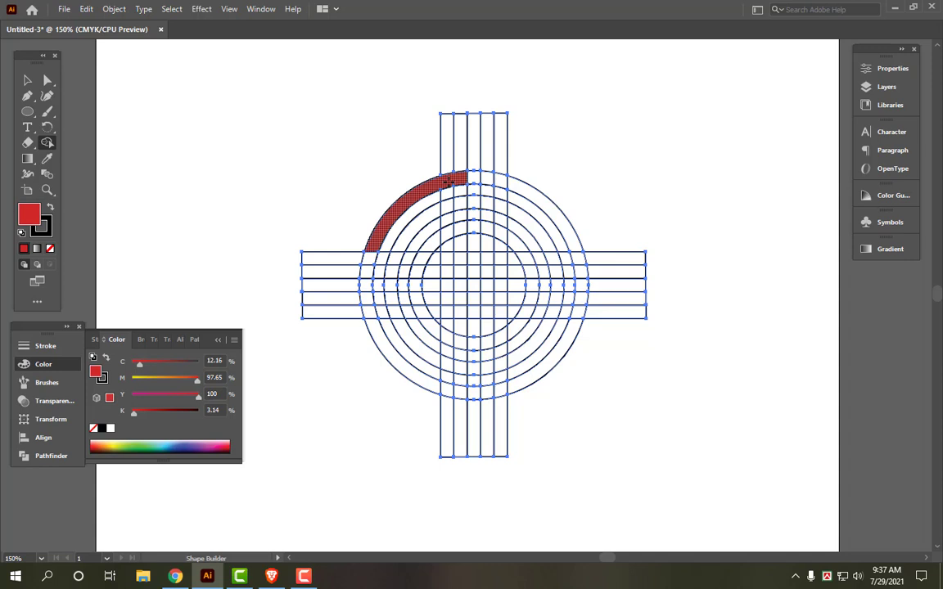
pyautogui.click(460, 181)
pyautogui.moveTo(460, 185); pyautogui.dragTo(439, 209)
pyautogui.click(439, 209)
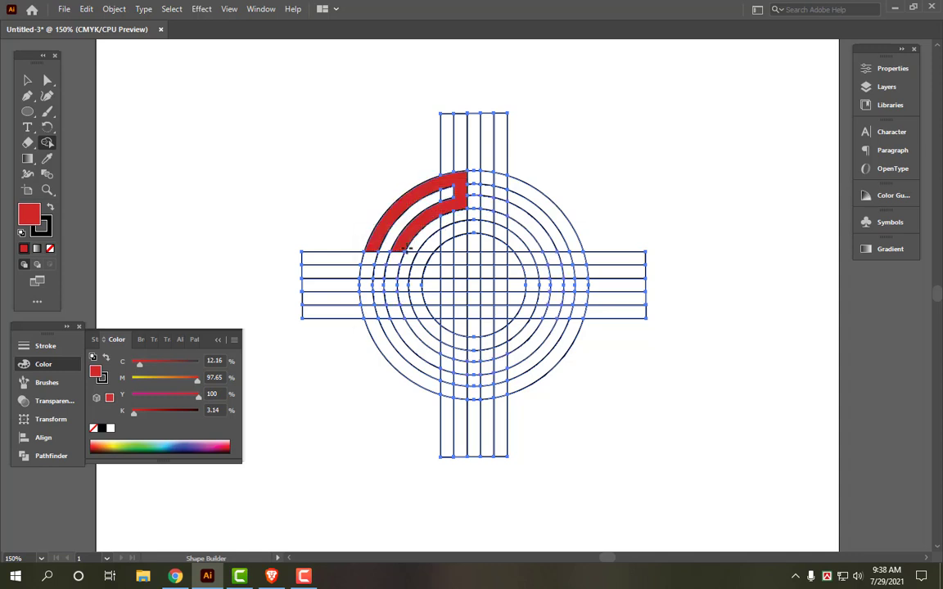
# Merge the small and lower-left ring segments into the same red shape
pyautogui.click(375, 270)
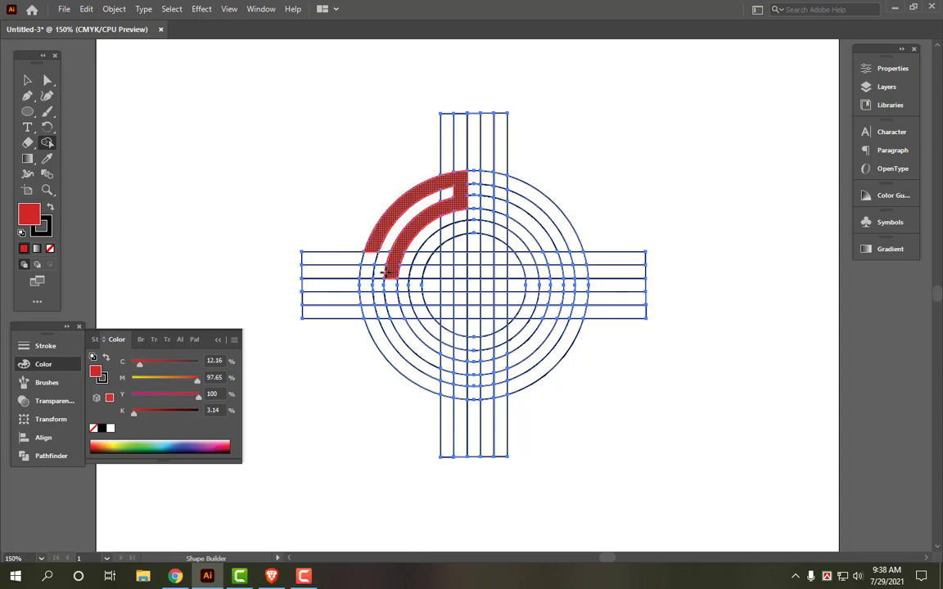
pyautogui.click(372, 272)
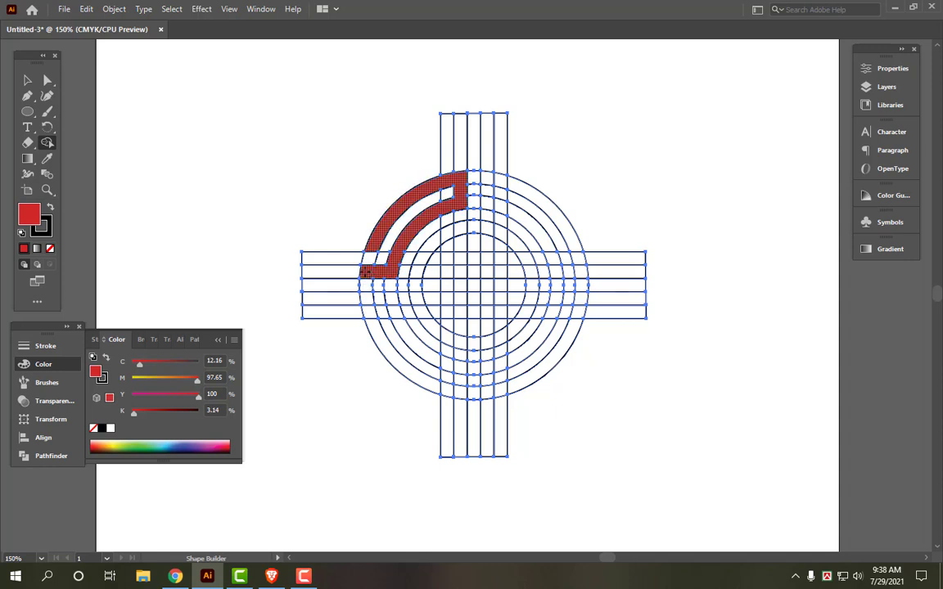
pyautogui.moveTo(365, 278); pyautogui.dragTo(443, 391)
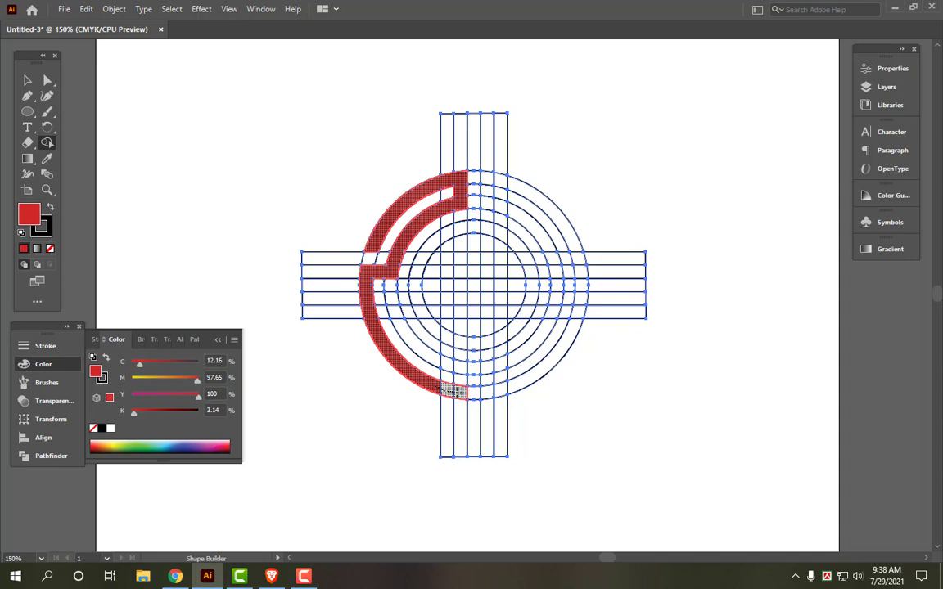
pyautogui.click(455, 392)
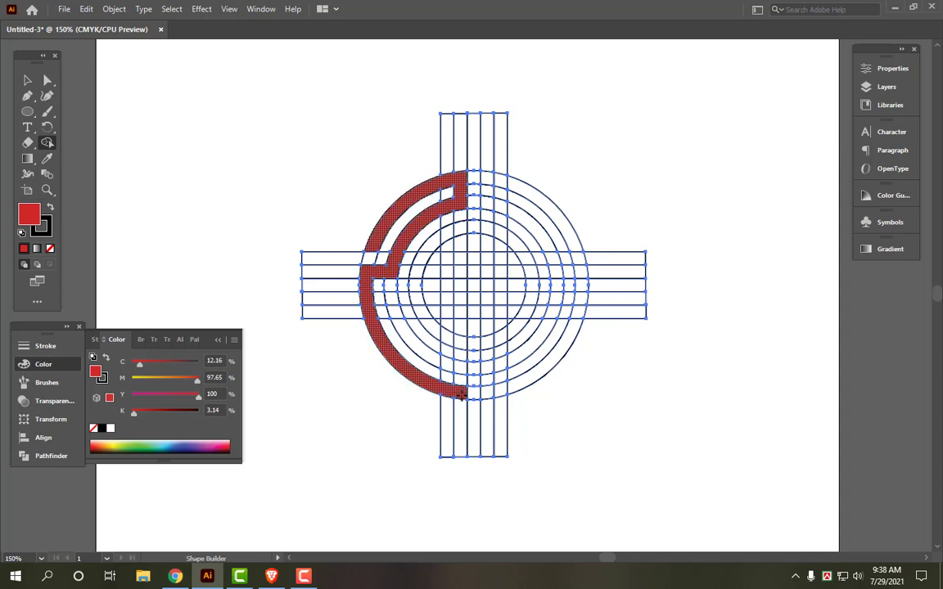
pyautogui.click(454, 375)
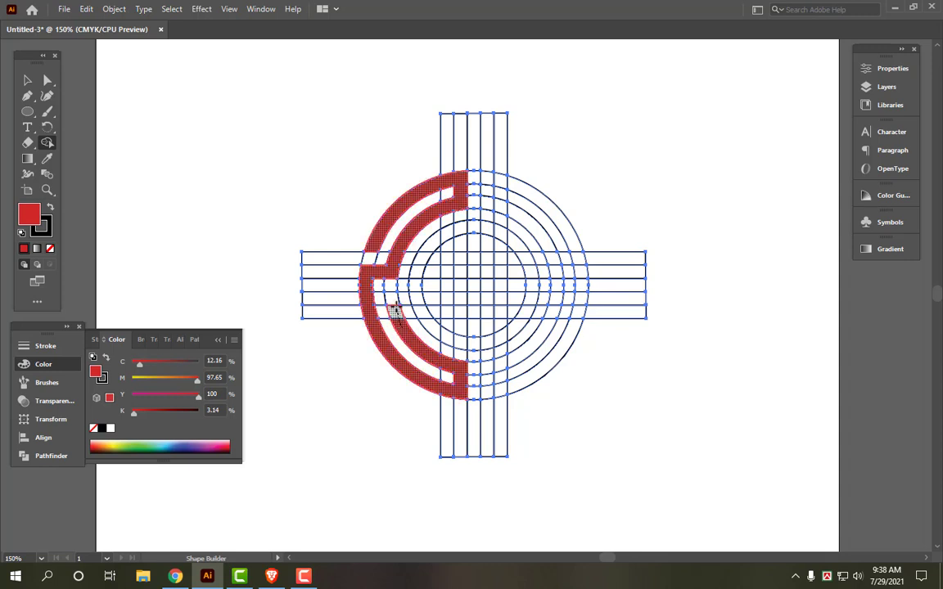
pyautogui.moveTo(399, 317); pyautogui.dragTo(431, 366)
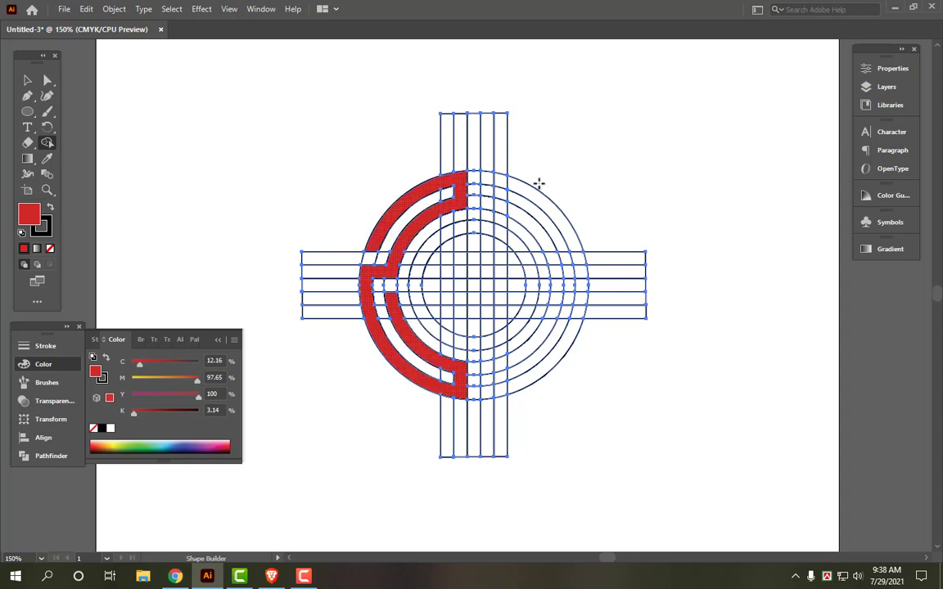
# Merge the upper-right and lower-right arc segments with Shape Builder into red-filled shapes
pyautogui.click(486, 178)
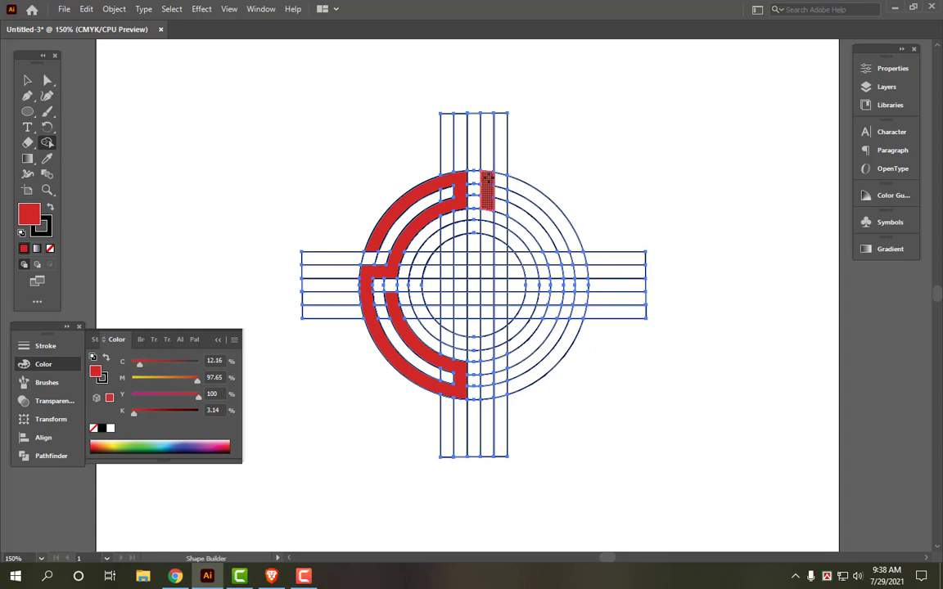
pyautogui.moveTo(486, 177); pyautogui.dragTo(486, 191)
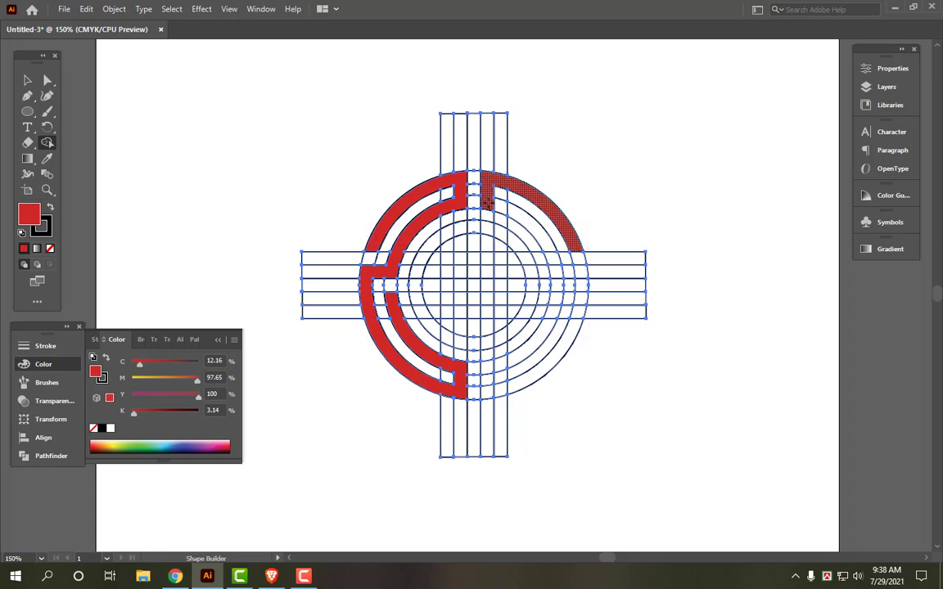
pyautogui.moveTo(569, 238)
pyautogui.mouseDown()
pyautogui.moveTo(479, 204)
pyautogui.moveTo(499, 205)
pyautogui.mouseUp()
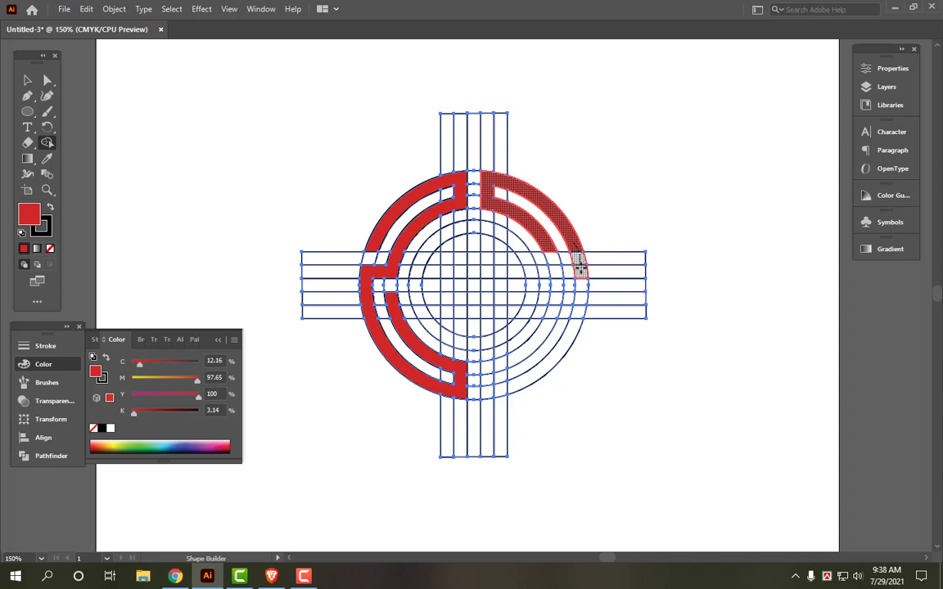
pyautogui.moveTo(578, 258)
pyautogui.mouseDown()
pyautogui.moveTo(580, 272)
pyautogui.moveTo(555, 275)
pyautogui.mouseUp()
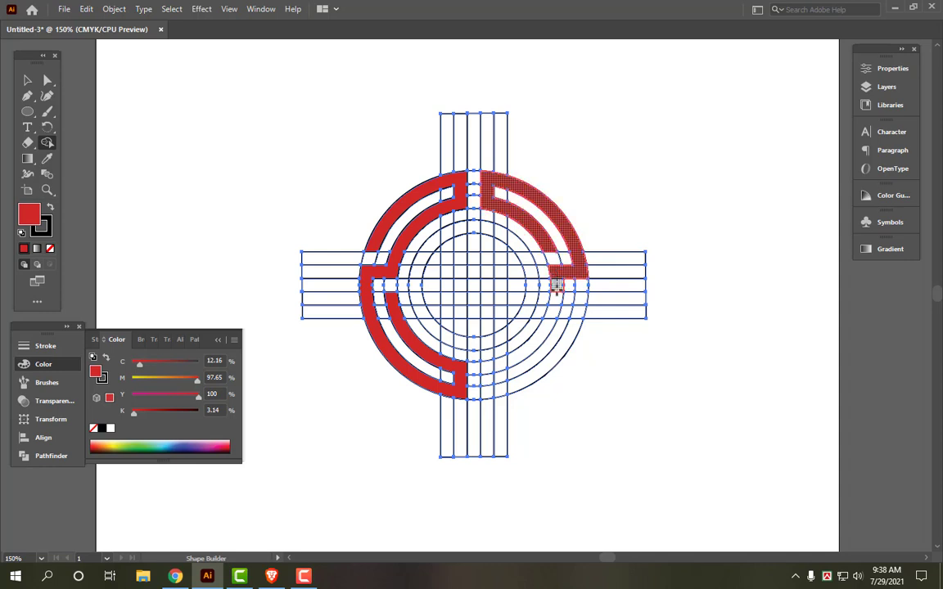
pyautogui.moveTo(542, 322); pyautogui.dragTo(543, 345)
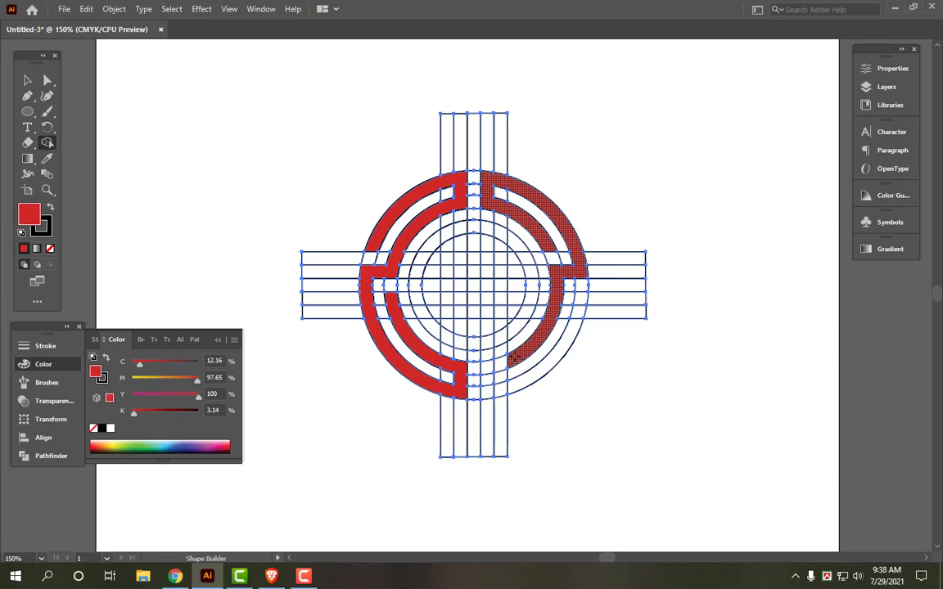
pyautogui.moveTo(514, 356)
pyautogui.mouseDown()
pyautogui.moveTo(486, 367)
pyautogui.moveTo(516, 384)
pyautogui.mouseUp()
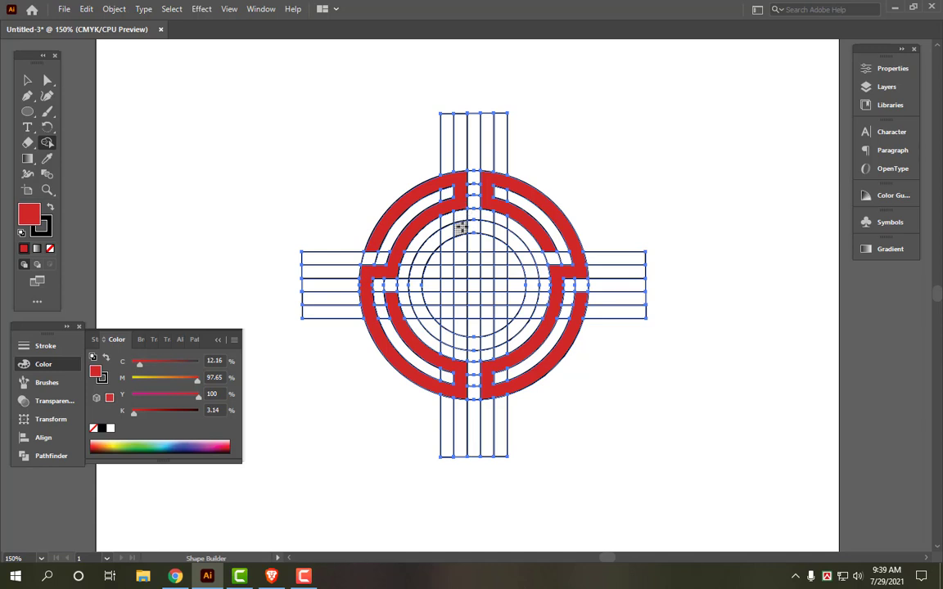
# Merge the innermost ring's left and right segments into red-filled arcs
pyautogui.click(443, 236)
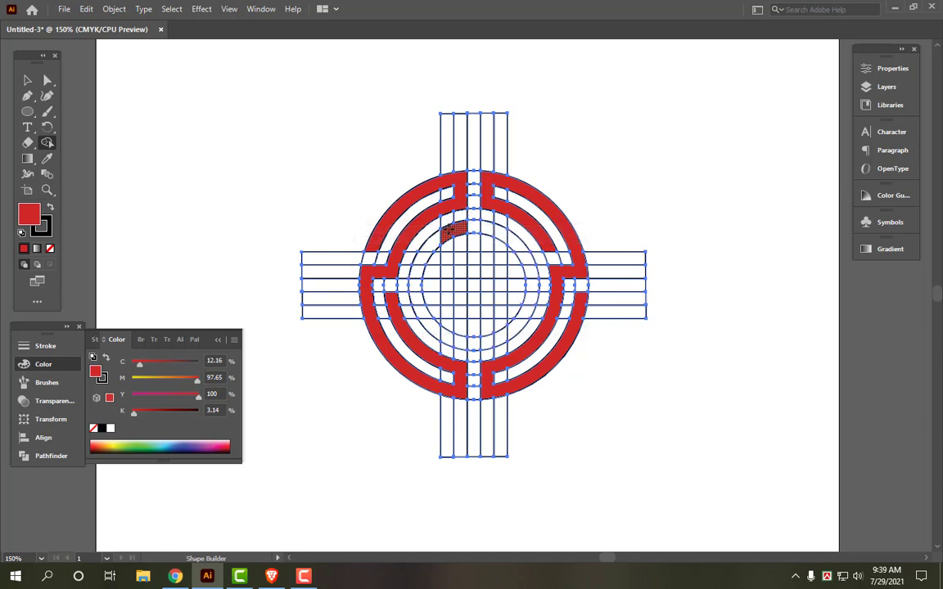
pyautogui.moveTo(448, 229)
pyautogui.mouseDown()
pyautogui.moveTo(420, 258)
pyautogui.moveTo(429, 327)
pyautogui.moveTo(444, 337)
pyautogui.moveTo(456, 325)
pyautogui.mouseUp()
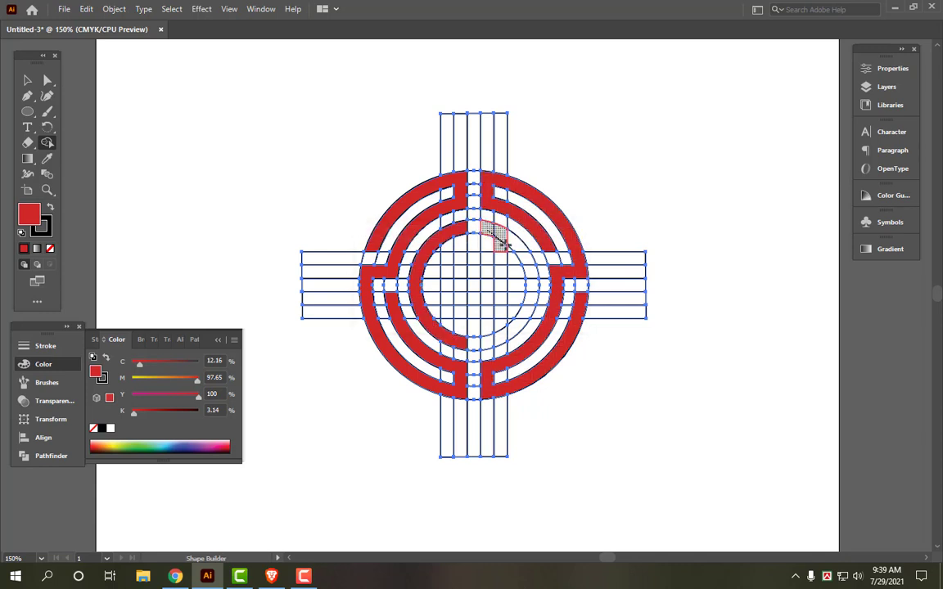
pyautogui.moveTo(503, 240)
pyautogui.mouseDown()
pyautogui.moveTo(516, 245)
pyautogui.moveTo(499, 336)
pyautogui.moveTo(442, 307)
pyautogui.mouseUp()
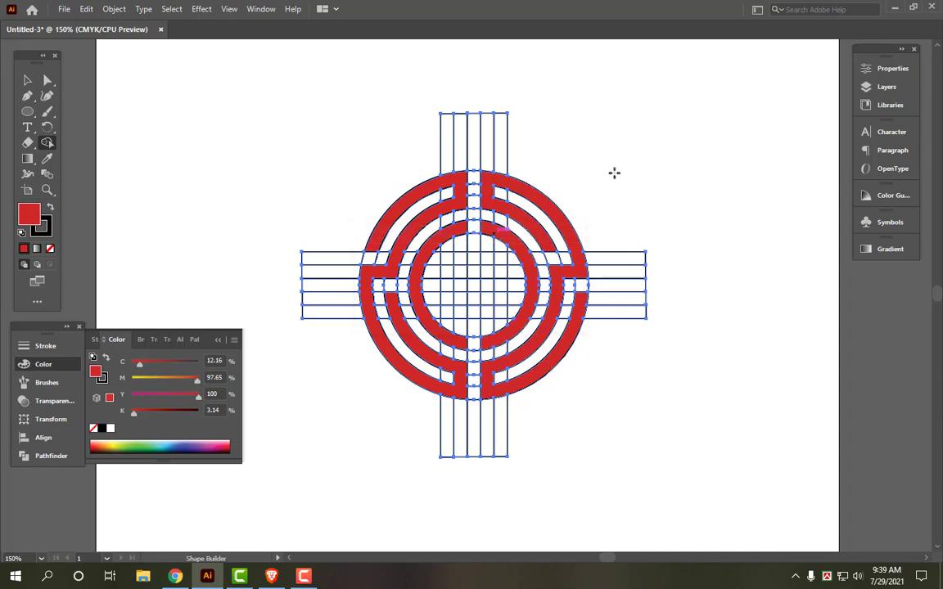
# Zoom out to the whole page and scale the maze artwork down
pyautogui.press('v')
pyautogui.click(667, 168)
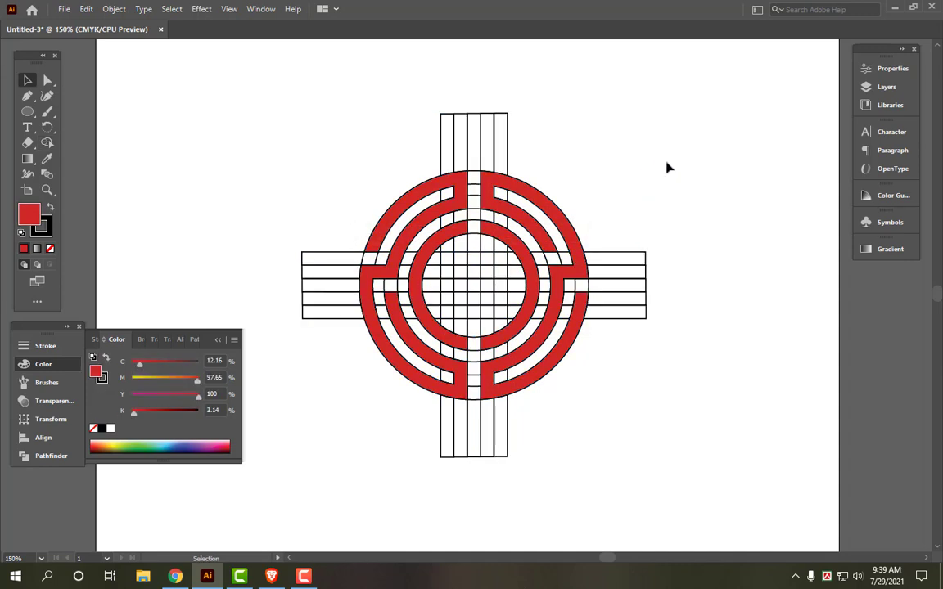
pyautogui.hotkey('ctrl', '0')
pyautogui.click(473, 273)
pyautogui.moveTo(472, 332)
pyautogui.mouseDown()
pyautogui.moveTo(465, 203)
pyautogui.moveTo(470, 245)
pyautogui.mouseUp()
pyautogui.click(517, 189)
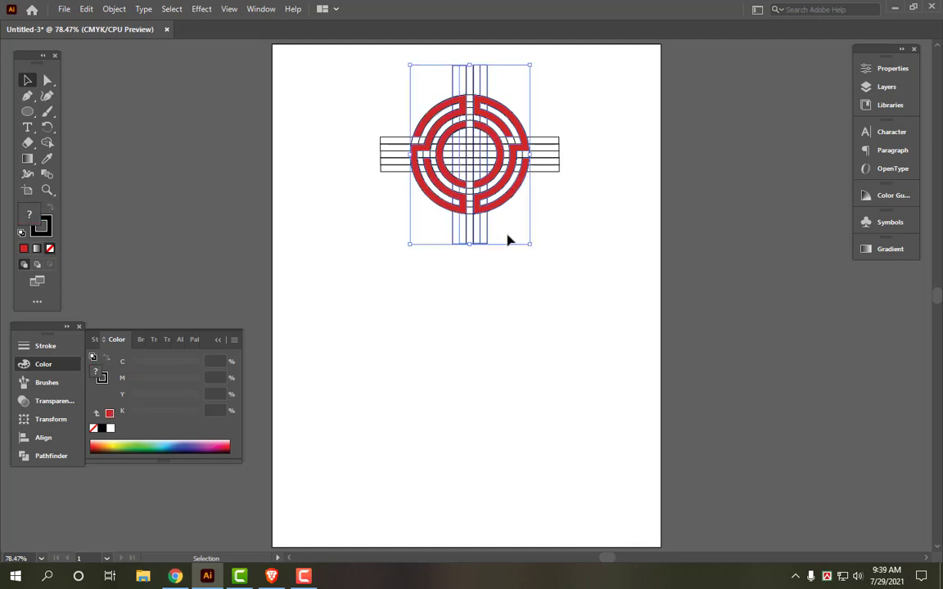
pyautogui.moveTo(477, 110); pyautogui.dragTo(486, 239)
pyautogui.hotkey('ctrl', 'z')
# Ungroup the maze artwork and its red ring pieces
pyautogui.rightClick(541, 104)
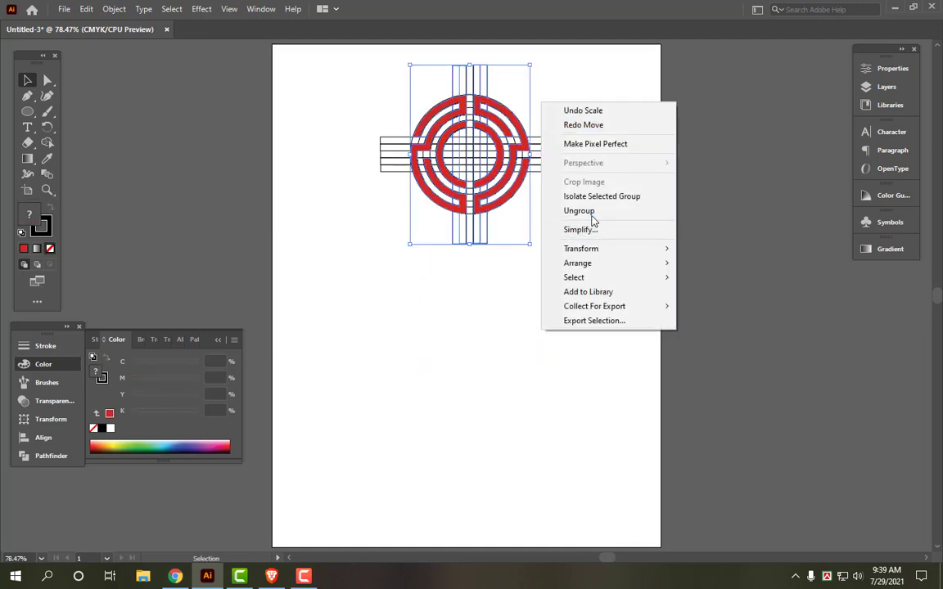
pyautogui.click(579, 211)
pyautogui.click(520, 194)
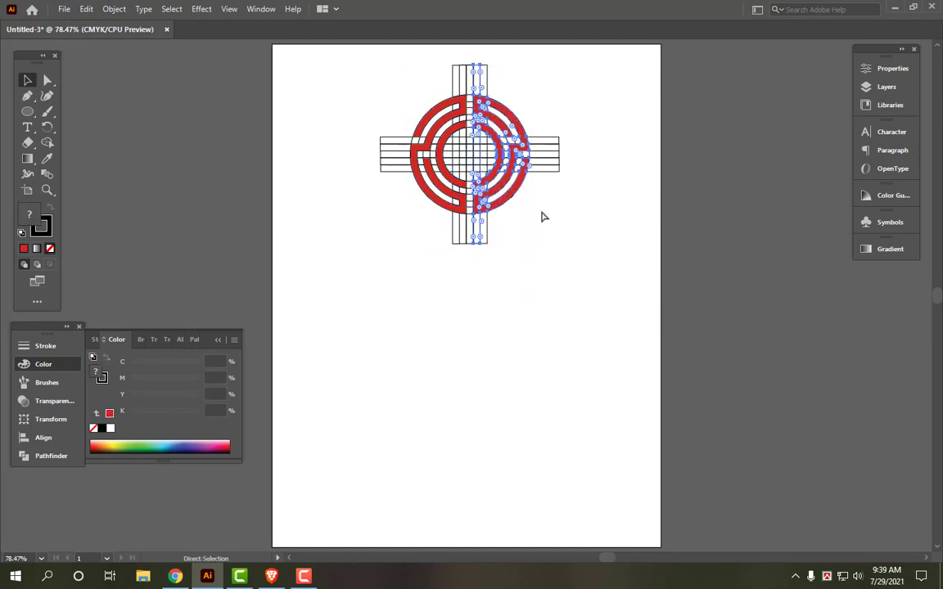
pyautogui.click(463, 124)
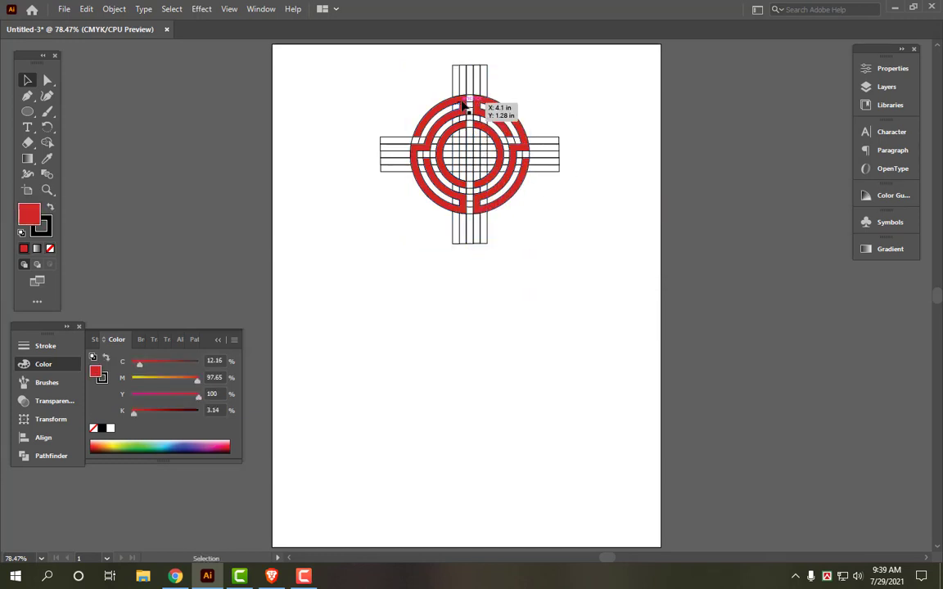
pyautogui.moveTo(464, 105); pyautogui.dragTo(387, 89)
pyautogui.rightClick(462, 100)
pyautogui.click(505, 210)
pyautogui.hotkey('ctrl', 'z')
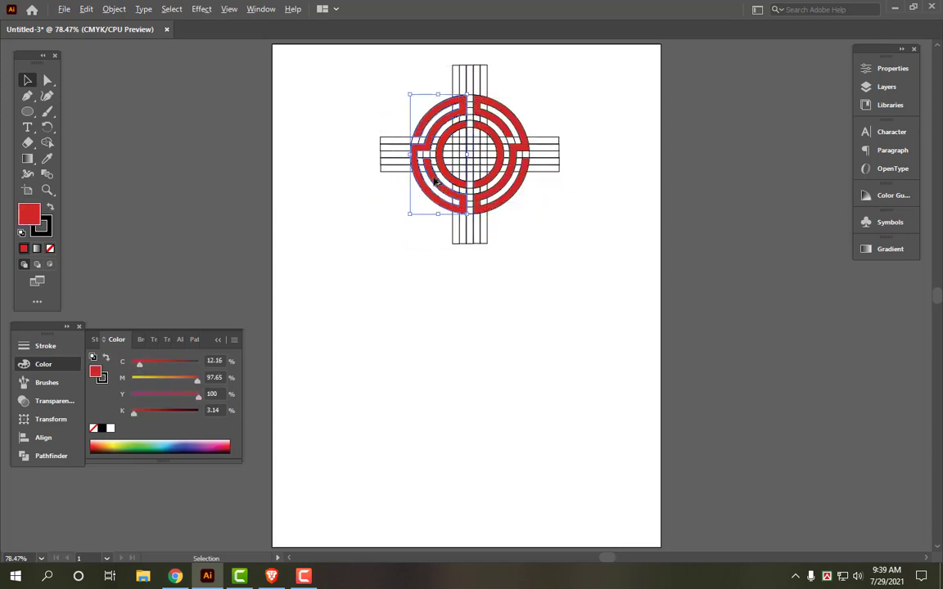
# Select every red maze piece with Select > Same > Fill Color
pyautogui.hotkey('alt', 's')
pyautogui.press('m')
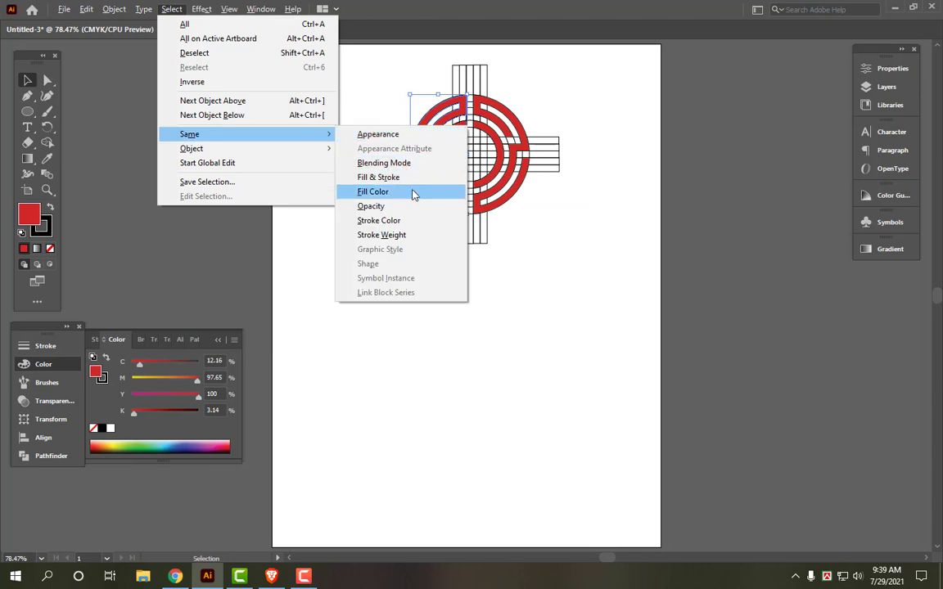
pyautogui.click(413, 193)
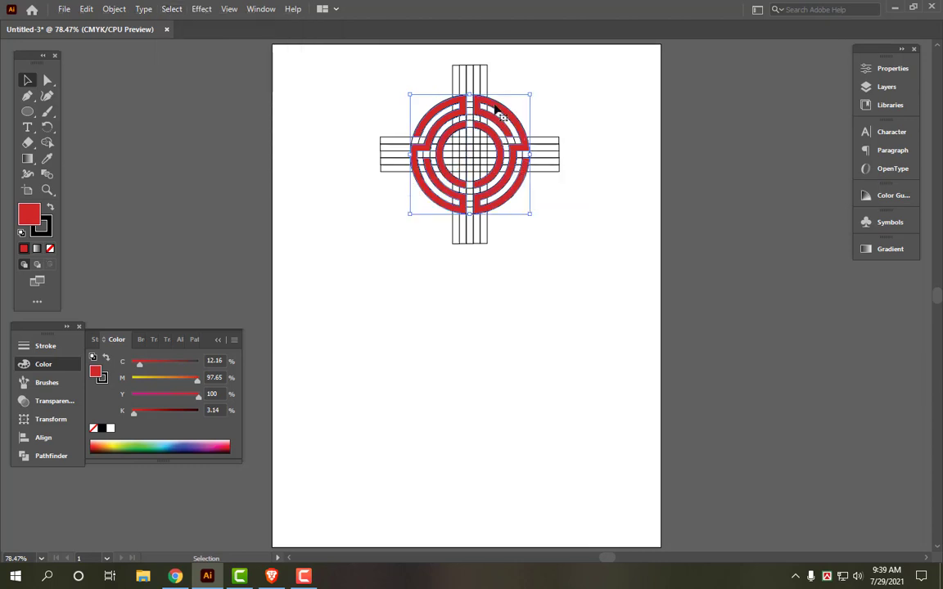
# Duplicate the red maze straight down and remove the copy's black stroke
pyautogui.moveTo(495, 109)
pyautogui.mouseDown()
pyautogui.moveTo(490, 369)
pyautogui.moveTo(481, 370)
pyautogui.mouseUp()
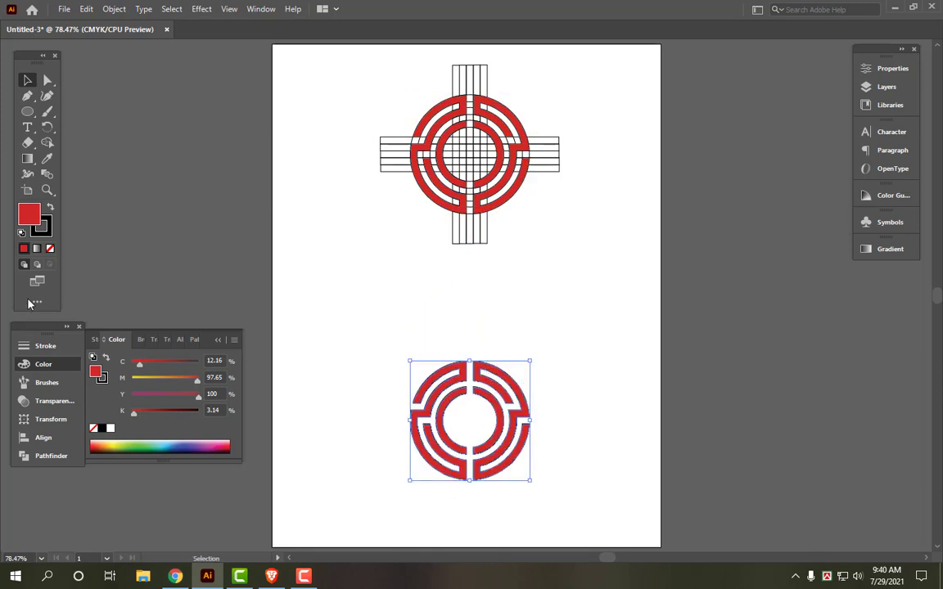
pyautogui.click(45, 231)
pyautogui.press('/')
pyautogui.press('x')
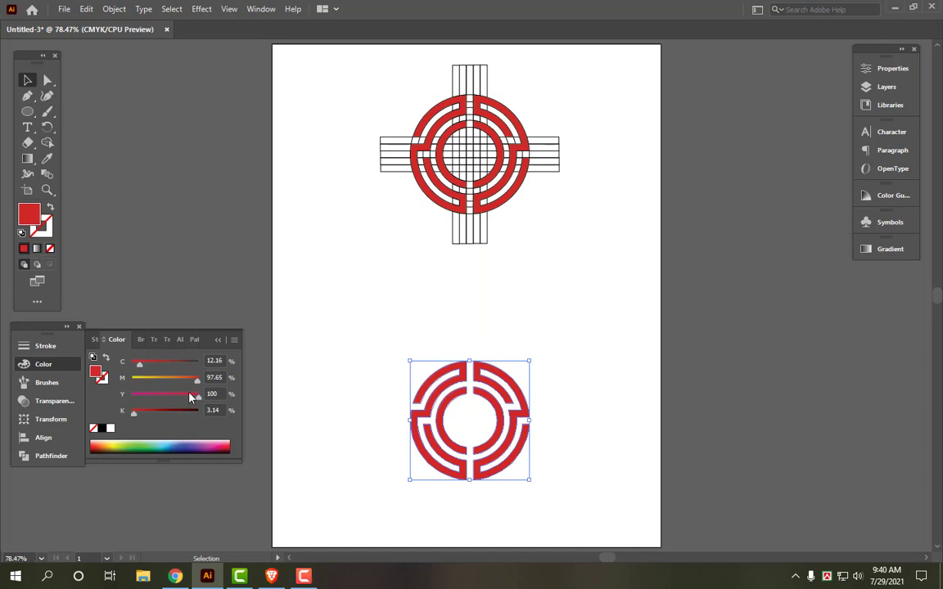
pyautogui.click(525, 284)
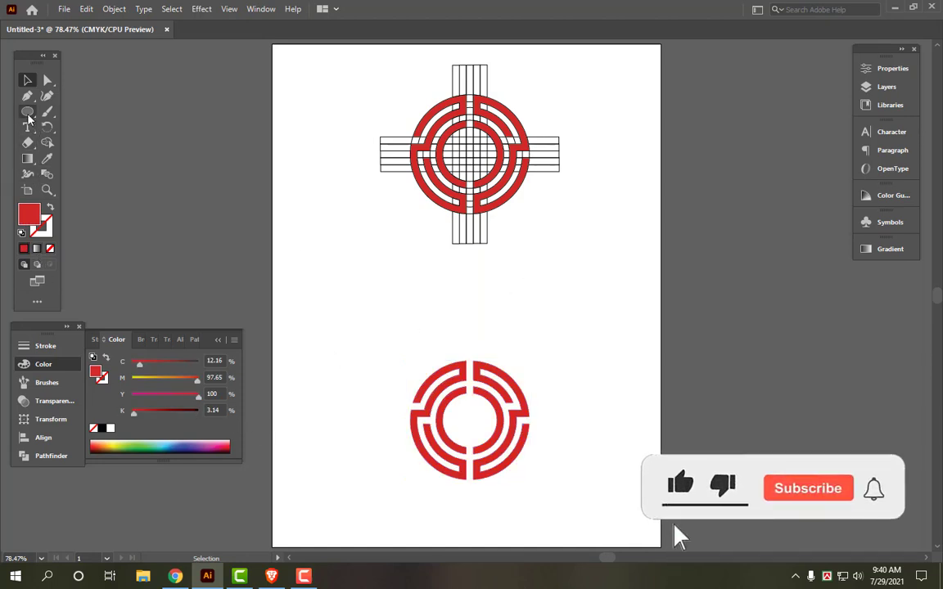
# Draw a red 8.5 × 5.39 in rectangle over the artboard's lower half
pyautogui.moveTo(28, 114); pyautogui.dragTo(82, 107)
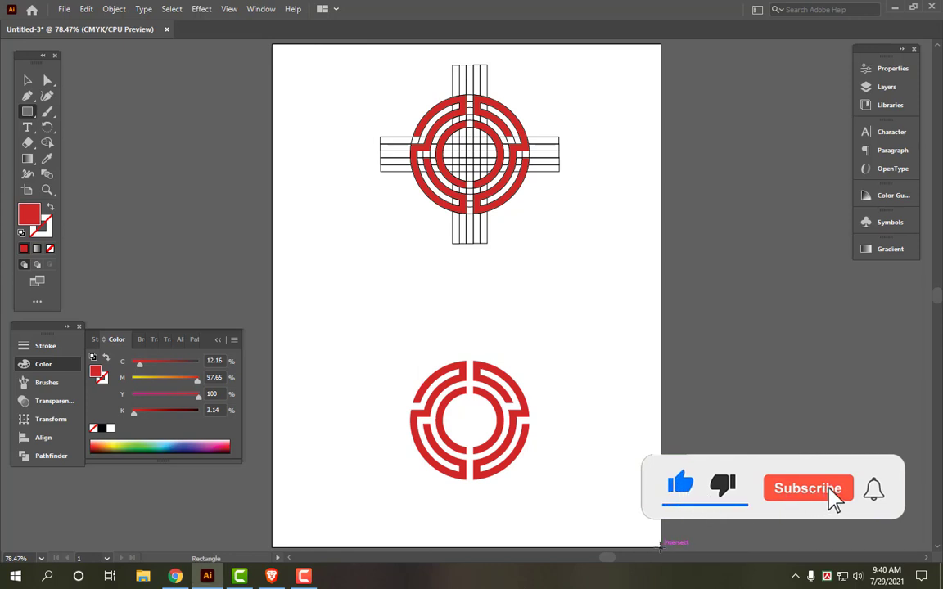
pyautogui.moveTo(660, 546); pyautogui.dragTo(273, 300)
pyautogui.press('v')
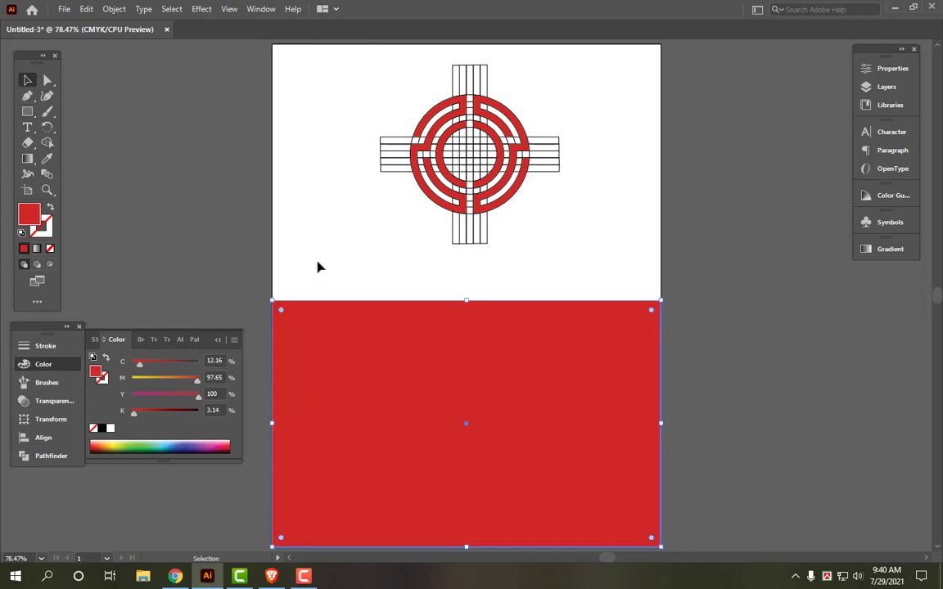
# Paste the maze ring onto the red rectangle and recolour it white
pyautogui.scroll(-2, 546, 309)
pyautogui.hotkey('ctrl', 'v')
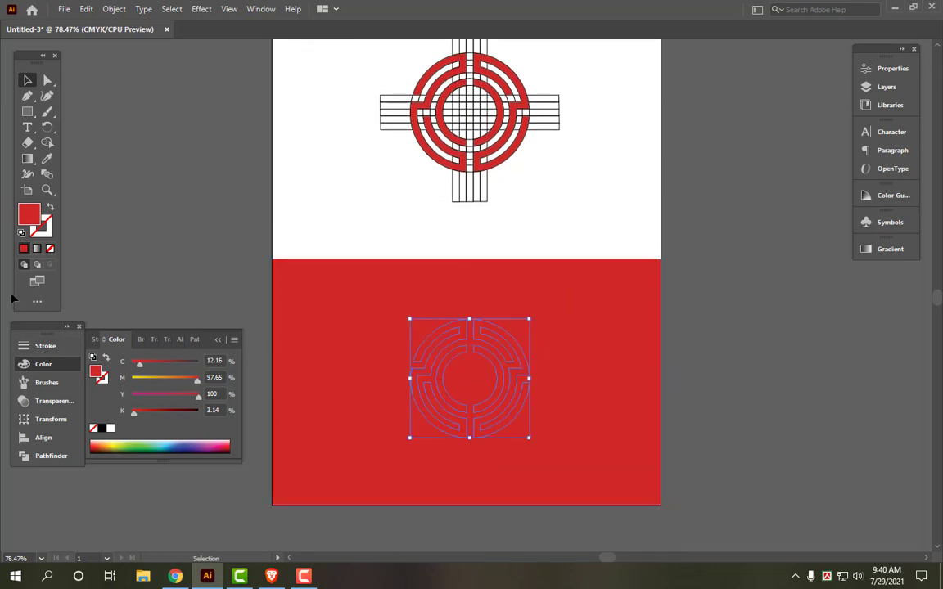
pyautogui.click(111, 428)
pyautogui.click(552, 221)
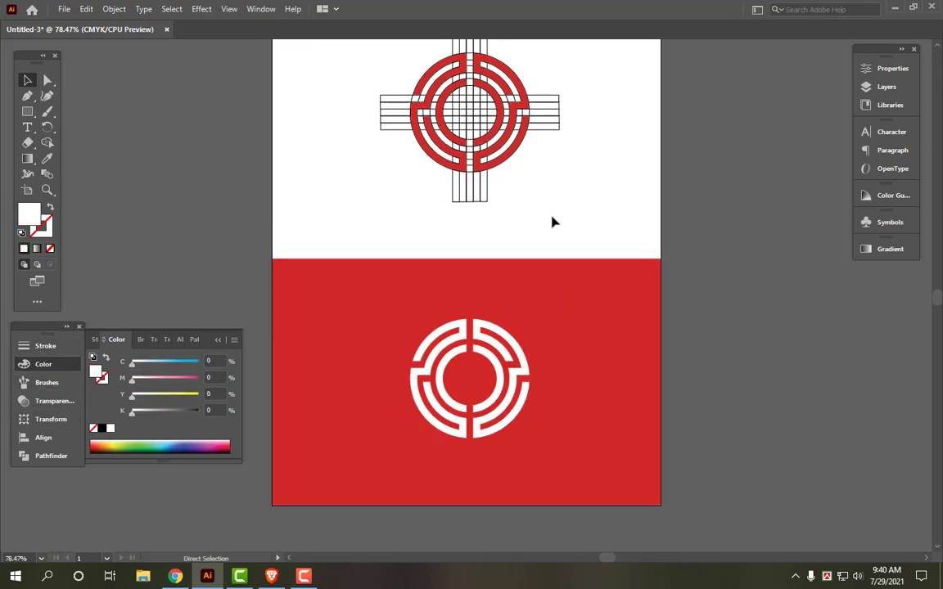
pyautogui.scroll(2, 573, 229)
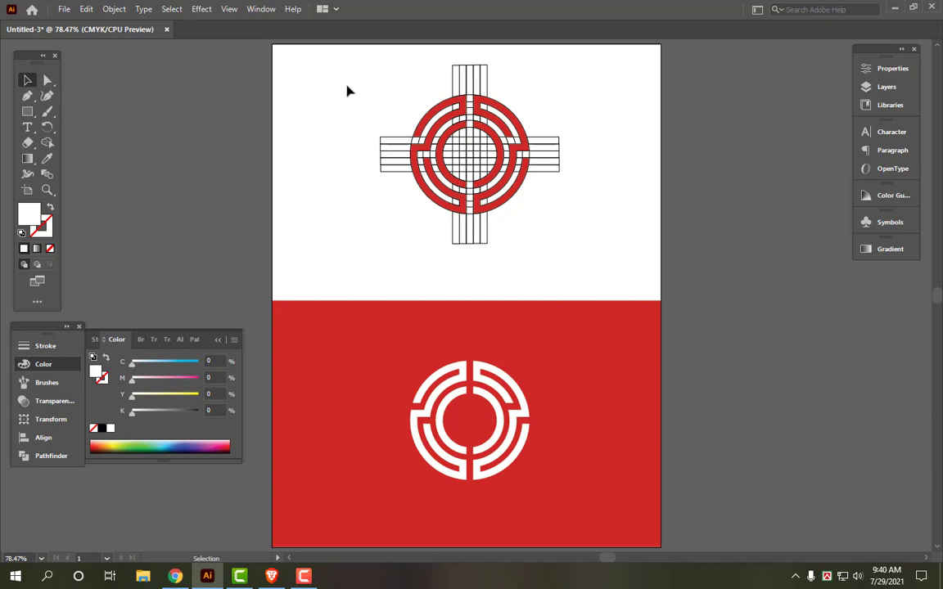
# Scale the top emblem down slightly and move it left
pyautogui.moveTo(312, 60); pyautogui.dragTo(601, 265)
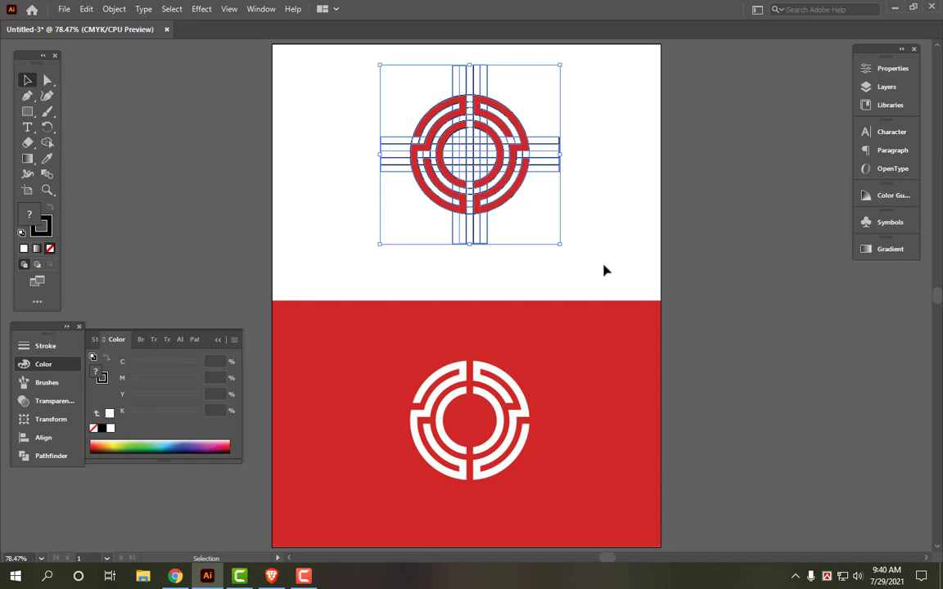
pyautogui.click(614, 272)
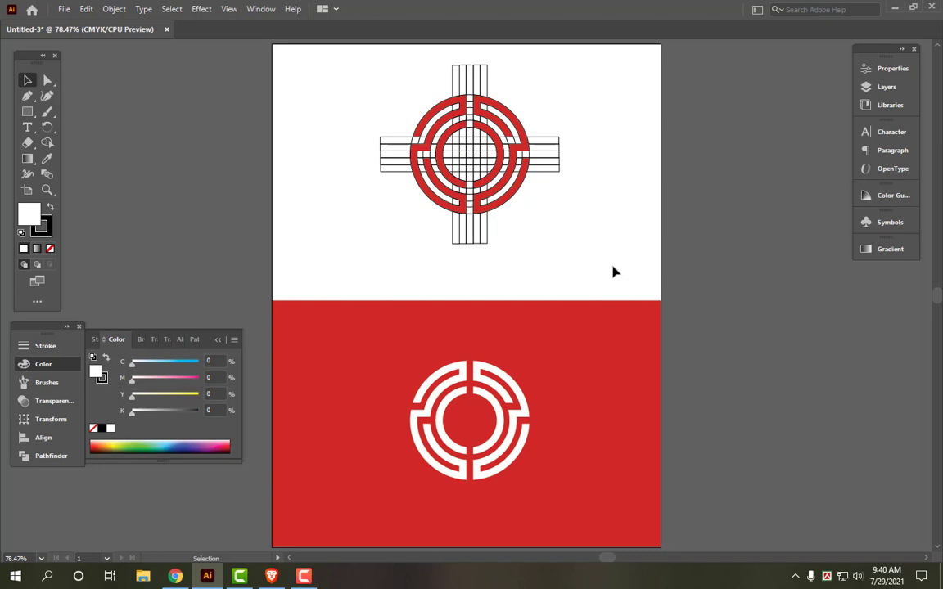
pyautogui.moveTo(307, 76); pyautogui.dragTo(592, 248)
pyautogui.moveTo(559, 154); pyautogui.dragTo(533, 154)
pyautogui.moveTo(491, 125); pyautogui.dragTo(409, 141)
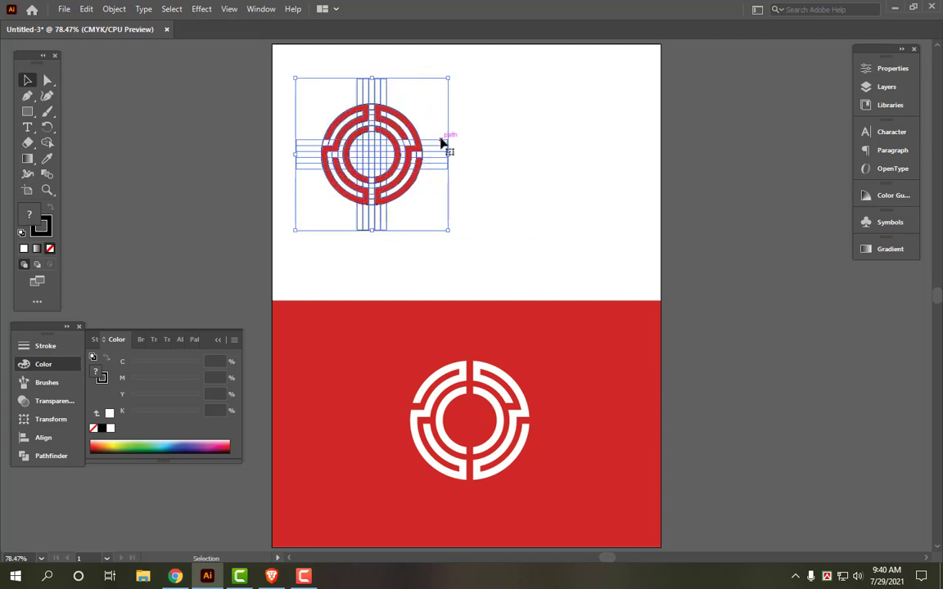
# Zoom to 100% and place a duplicate emblem 3.78 in to the right
pyautogui.hotkey('ctrl', '1')
pyautogui.hscroll(3, 367, 256)
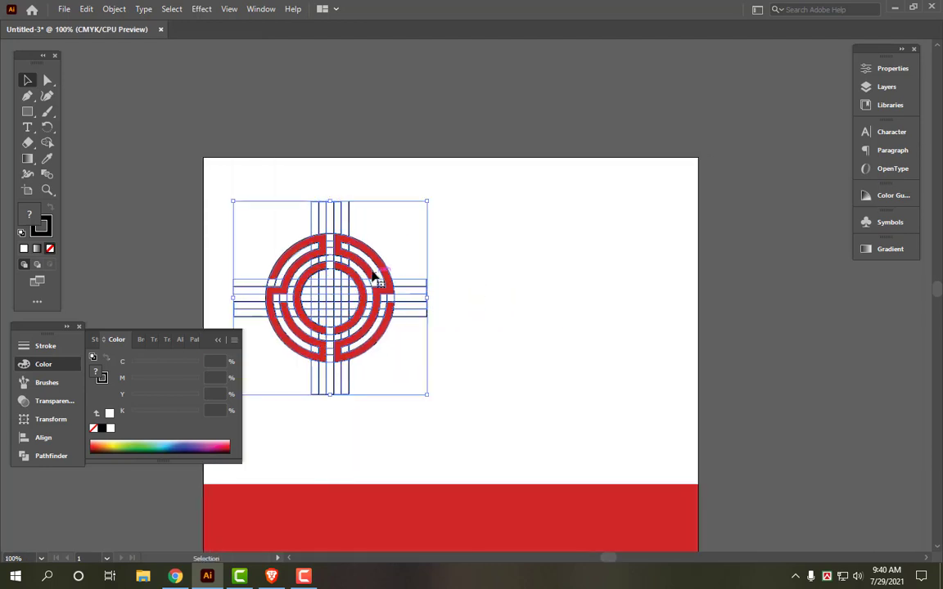
pyautogui.moveTo(367, 256); pyautogui.dragTo(579, 268)
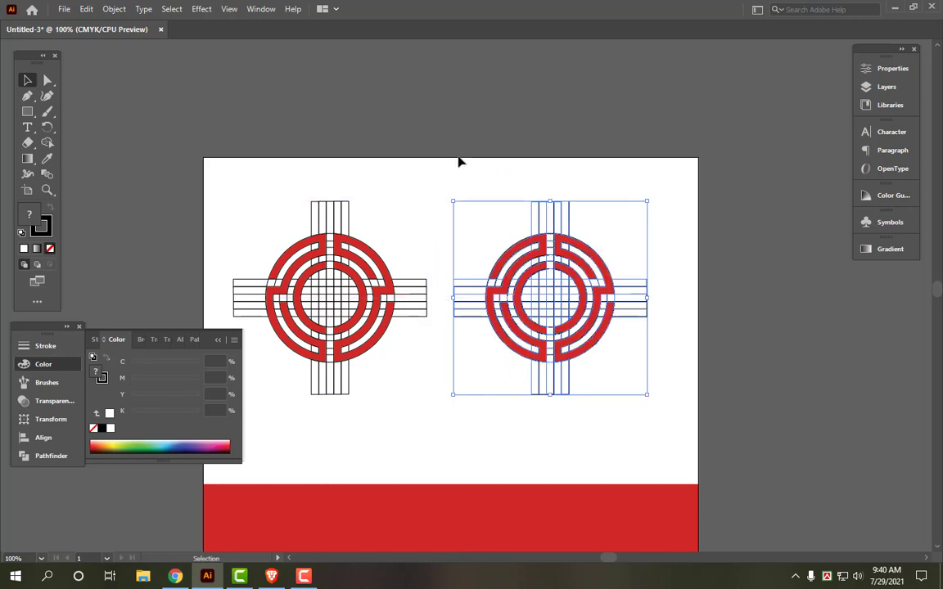
pyautogui.click(459, 161)
pyautogui.click(572, 247)
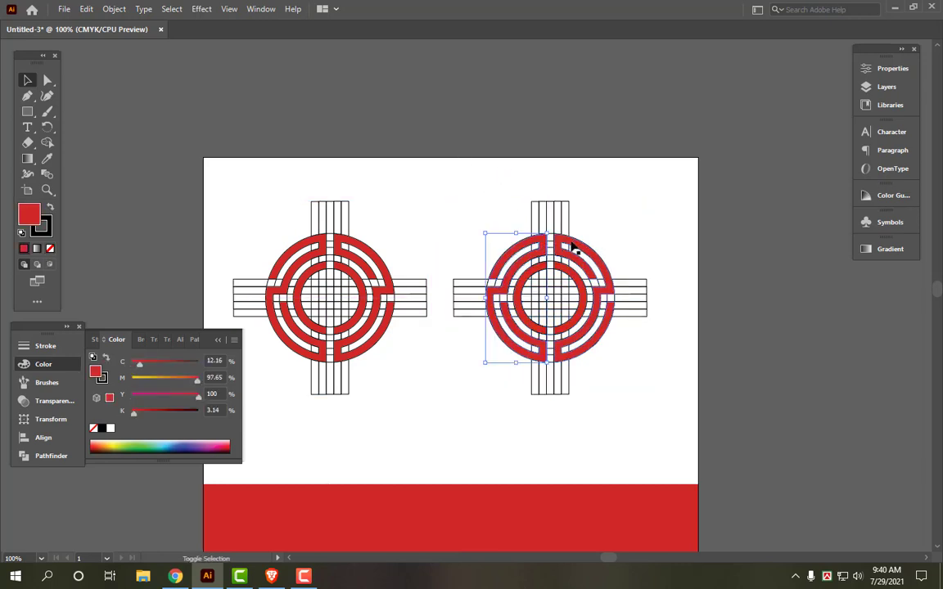
# Select parts of the right emblem and test moving them, then undo
pyautogui.click(572, 247)
pyautogui.click(538, 274)
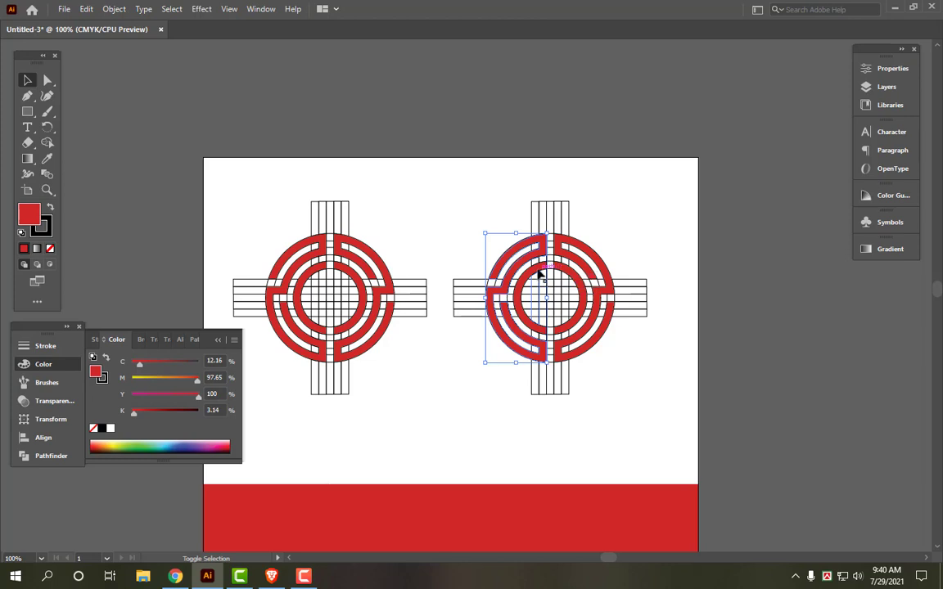
pyautogui.keyDown('shift'); pyautogui.click(539, 273); pyautogui.keyUp('shift')
pyautogui.moveTo(519, 230); pyautogui.dragTo(449, 232)
pyautogui.hotkey('ctrl', 'z')
# Ungroup the right emblem's vertical bar group
pyautogui.click(581, 250)
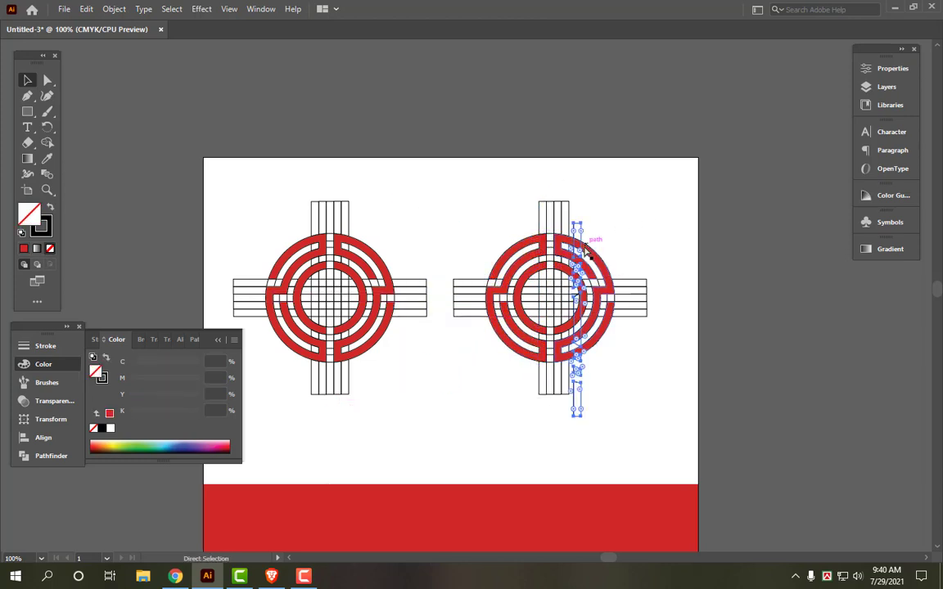
pyautogui.moveTo(494, 185); pyautogui.dragTo(607, 218)
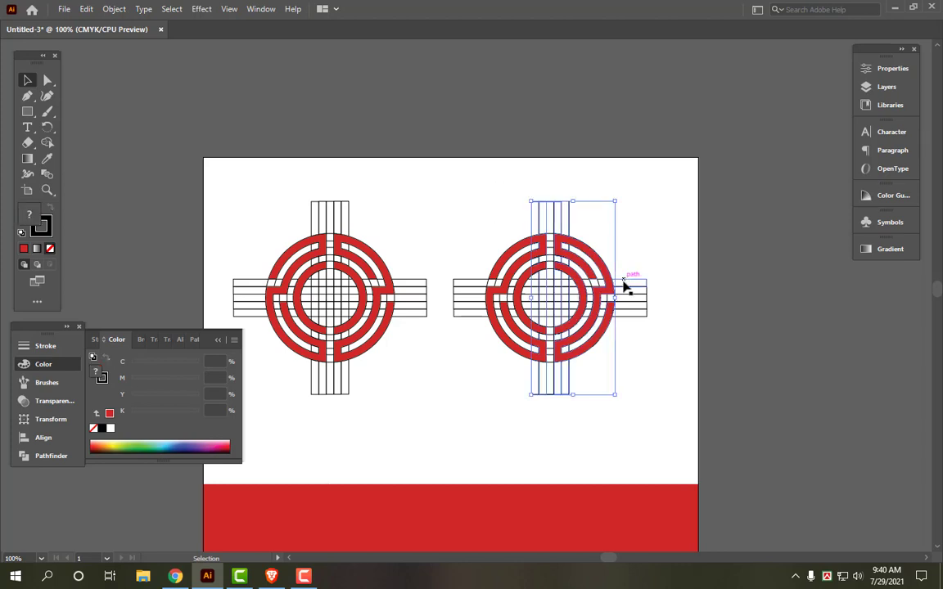
pyautogui.keyDown('shift'); pyautogui.click(624, 286); pyautogui.keyUp('shift')
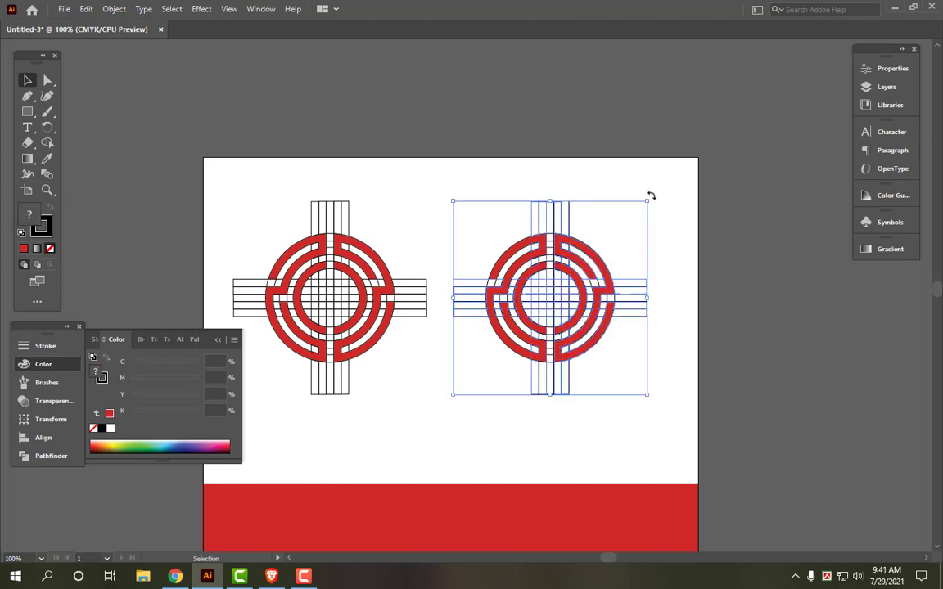
pyautogui.click(563, 176)
pyautogui.click(563, 211)
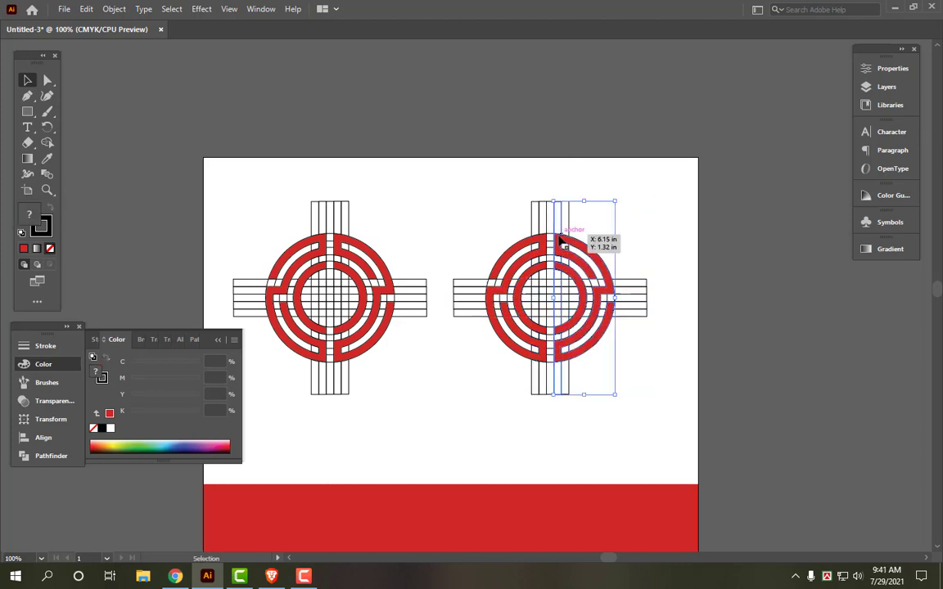
pyautogui.rightClick(557, 238)
pyautogui.click(608, 346)
pyautogui.click(650, 244)
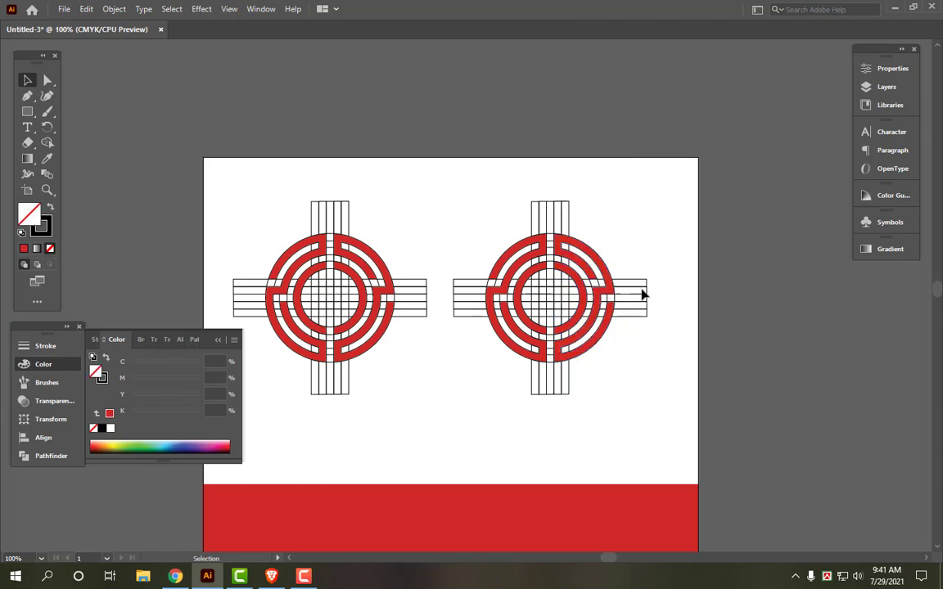
# Delete the horizontal bars and the top and bottom vertical bar segments
pyautogui.moveTo(628, 330); pyautogui.dragTo(631, 331)
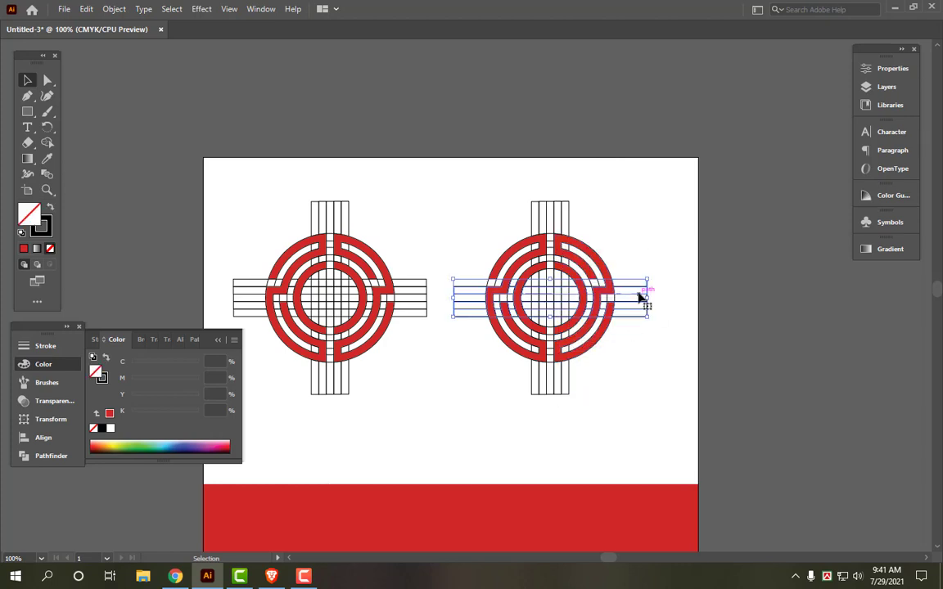
pyautogui.press('Delete')
pyautogui.moveTo(470, 162); pyautogui.dragTo(637, 221)
pyautogui.press('Delete')
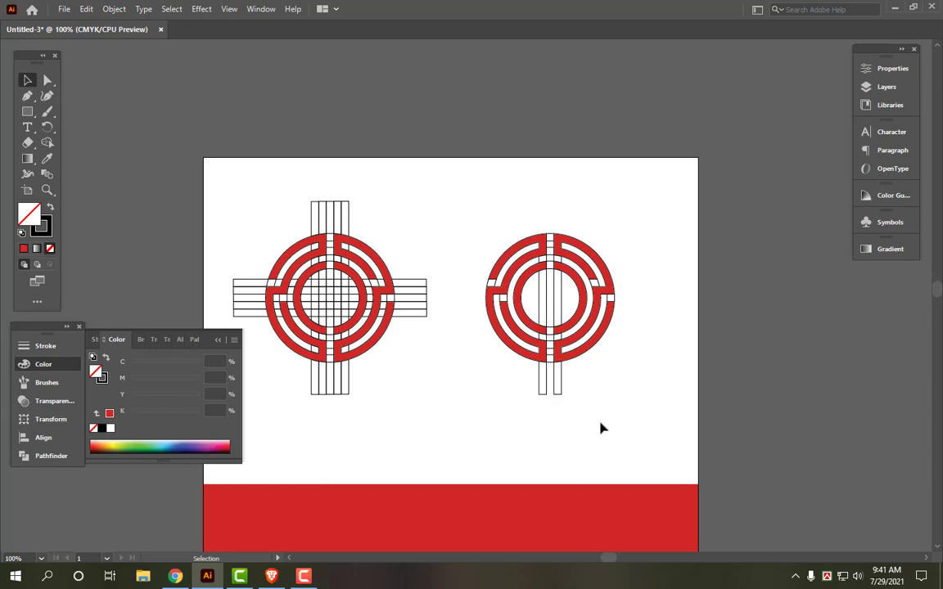
pyautogui.moveTo(600, 427); pyautogui.dragTo(548, 365)
pyautogui.press('Delete')
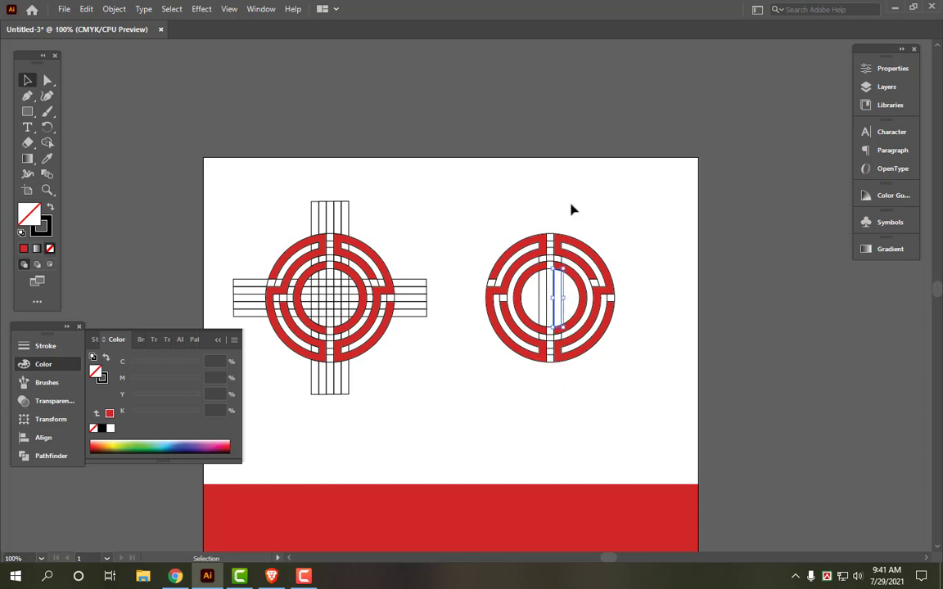
# Check the right emblem for leftover bar pieces and reselect the remaining ring
pyautogui.click(550, 243)
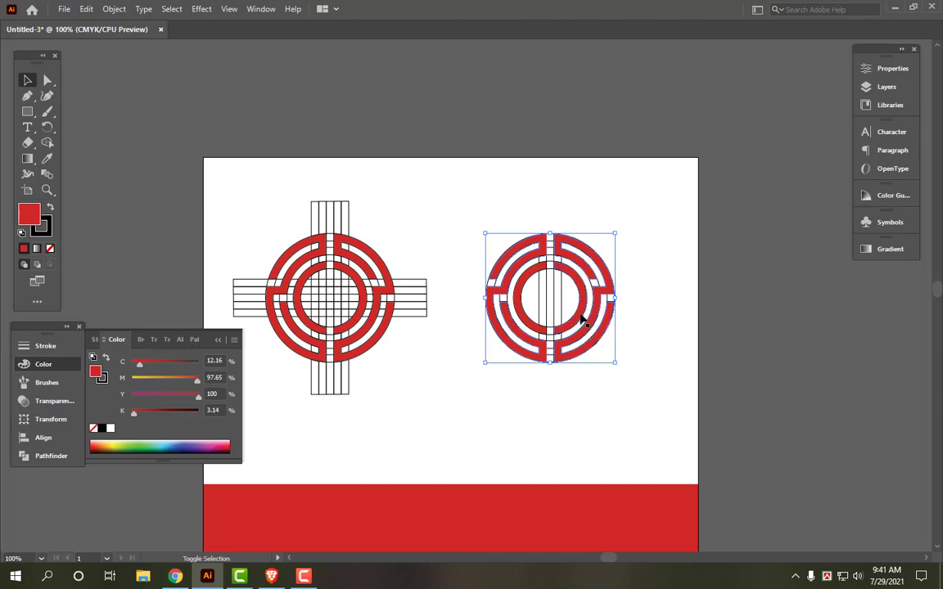
pyautogui.moveTo(480, 296); pyautogui.dragTo(641, 333)
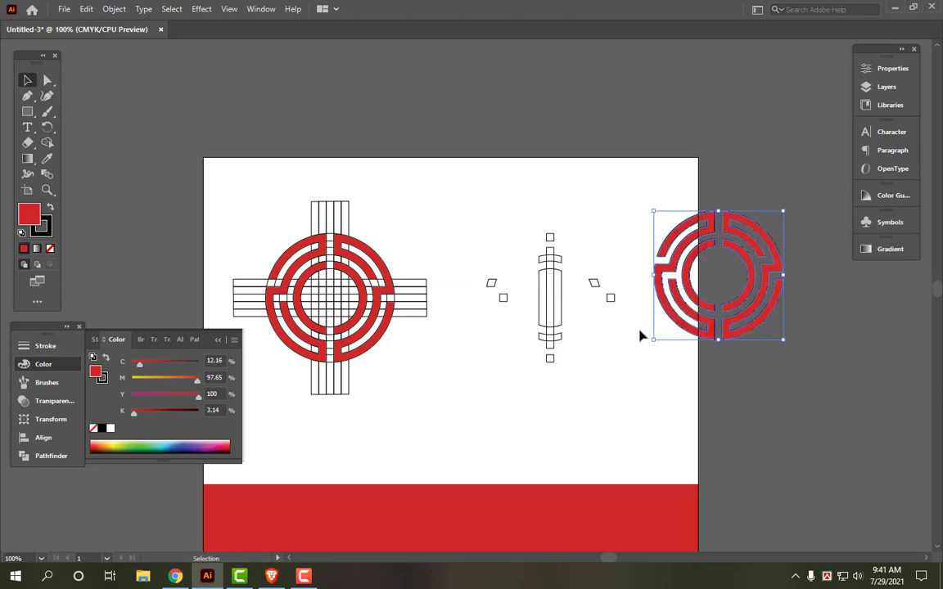
pyautogui.hotkey('ctrl', 'z')
pyautogui.click(482, 317)
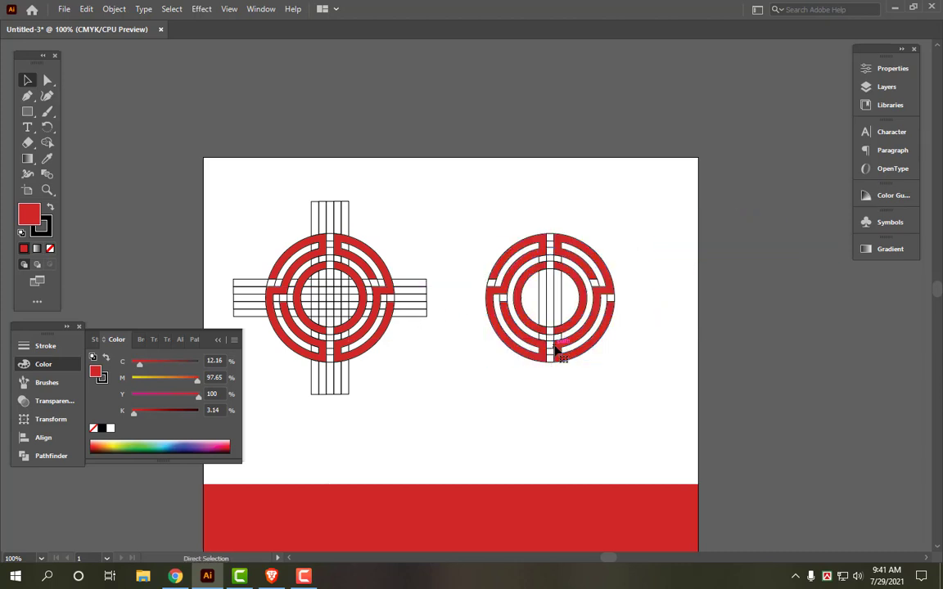
pyautogui.moveTo(439, 200); pyautogui.dragTo(616, 395)
# Set the right ring's stroke to None, leaving plain red fills
pyautogui.click(619, 398)
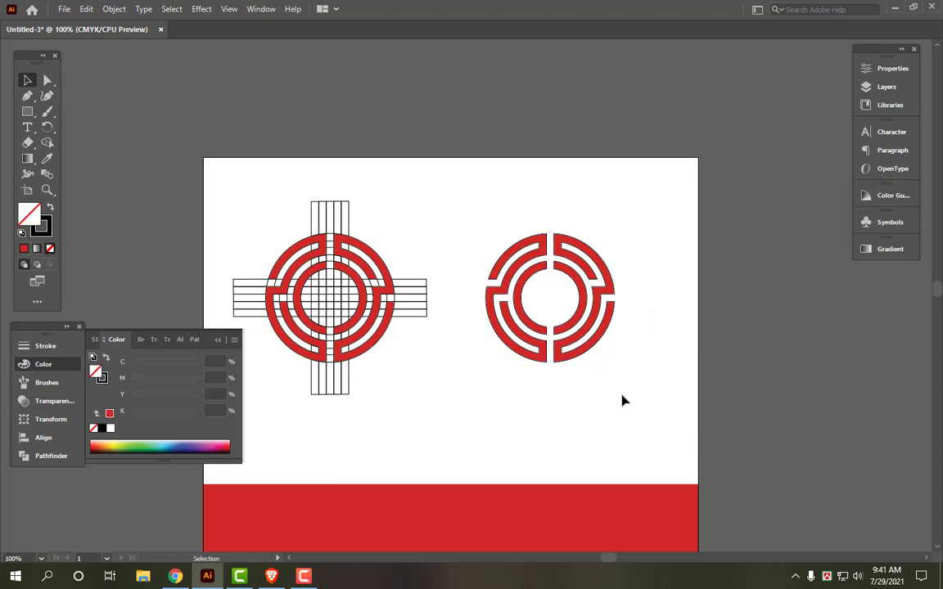
pyautogui.click(593, 344)
pyautogui.click(493, 199)
pyautogui.moveTo(491, 197); pyautogui.dragTo(636, 400)
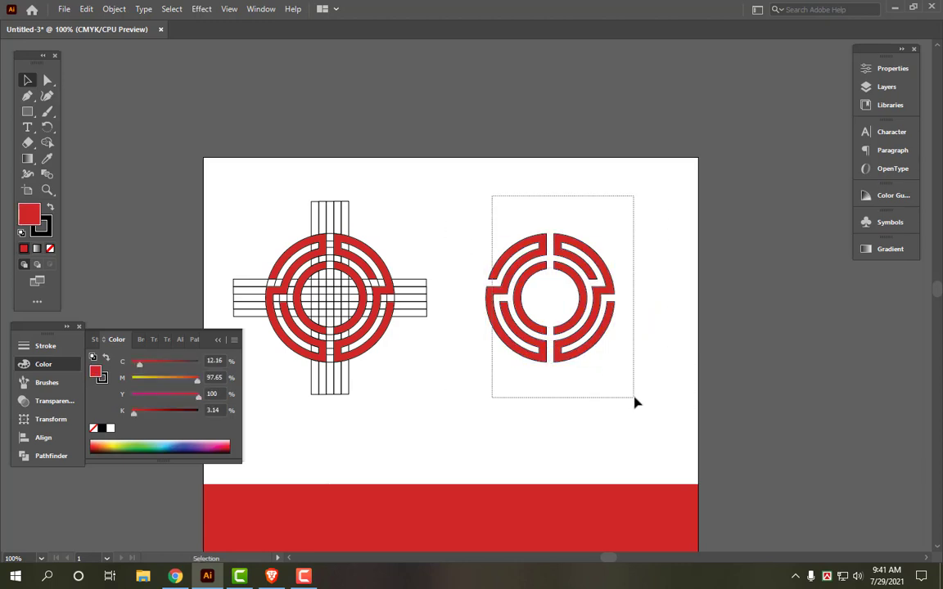
pyautogui.press('x')
pyautogui.click(50, 248)
pyautogui.press('x')
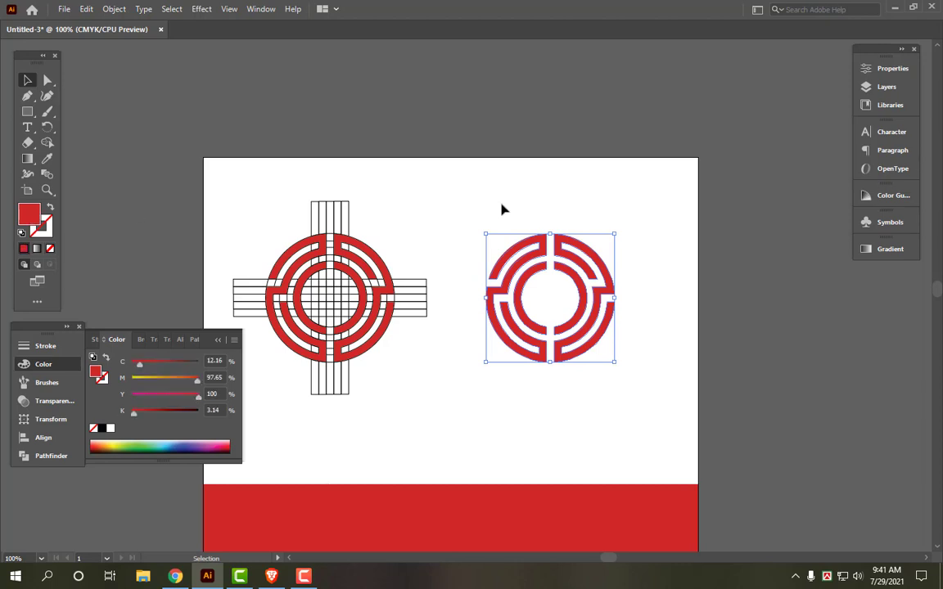
pyautogui.click(615, 246)
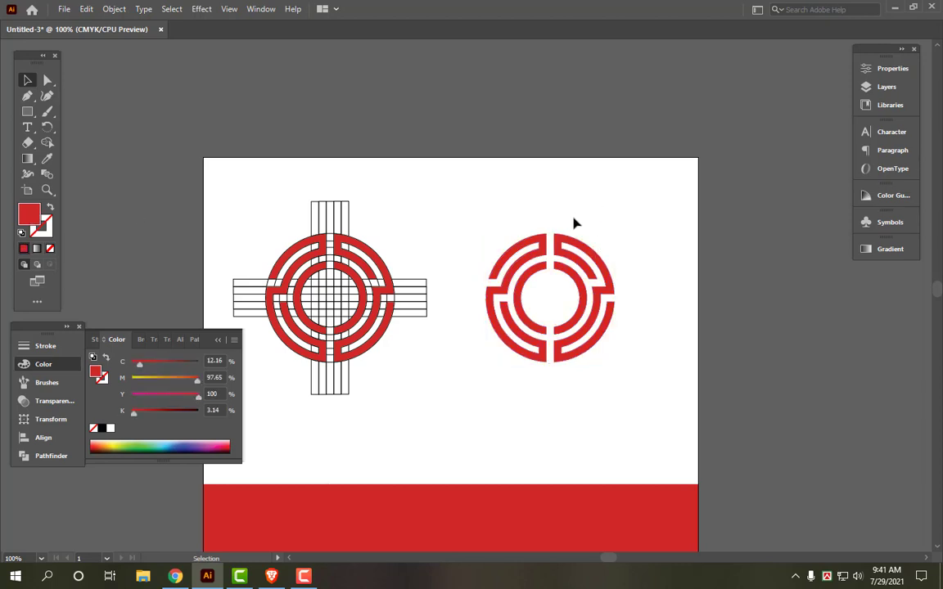
pyautogui.click(542, 253)
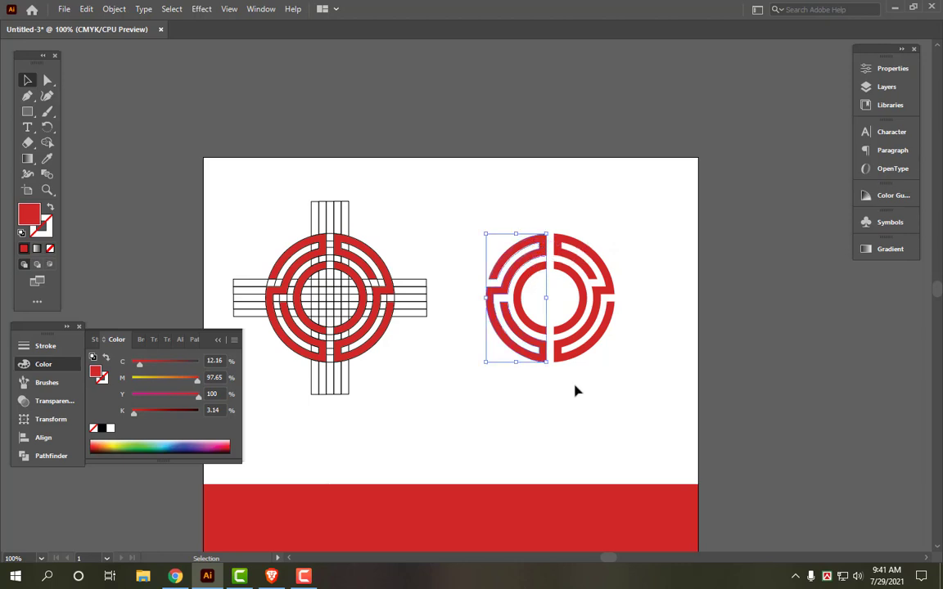
# Apply a top-to-bottom gradient to the left half with a C100 M100 dark stop
pyautogui.press('g')
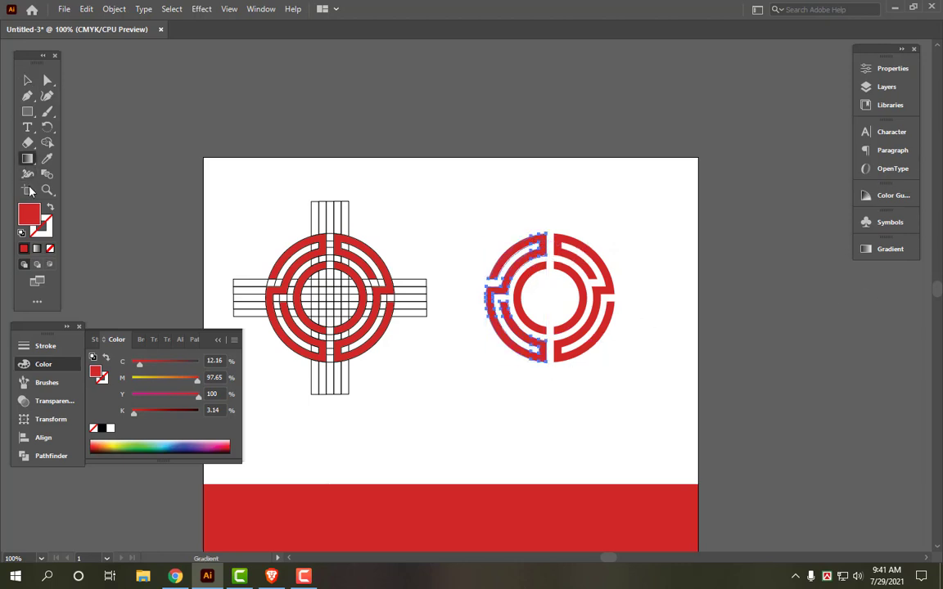
pyautogui.click(889, 249)
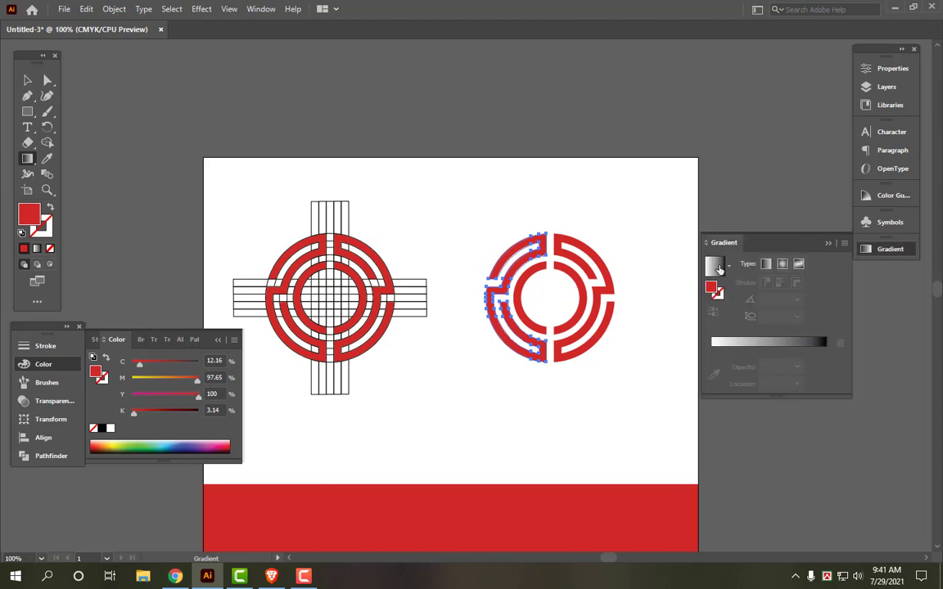
pyautogui.click(766, 264)
pyautogui.moveTo(520, 251); pyautogui.dragTo(520, 363)
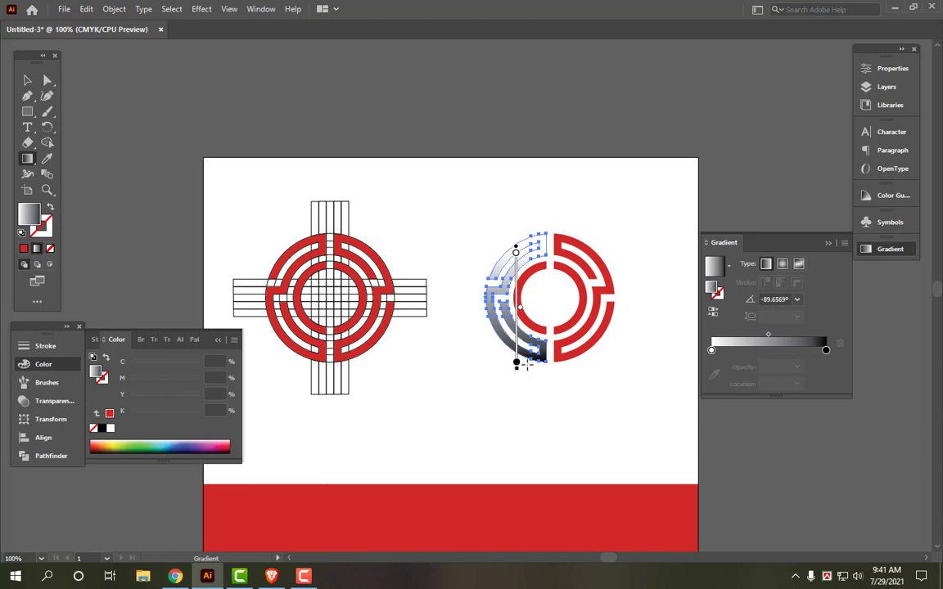
pyautogui.click(824, 350)
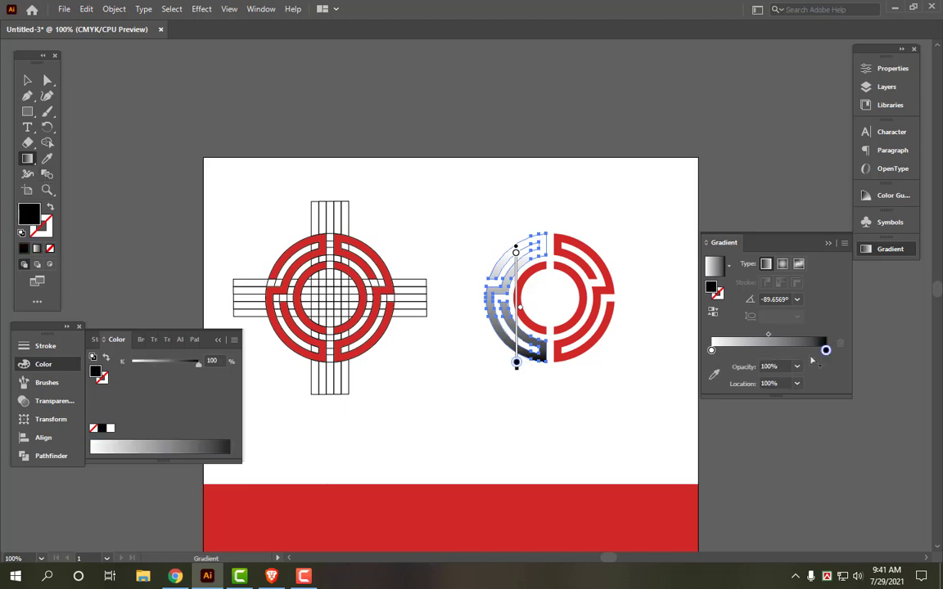
pyautogui.click(234, 339)
pyautogui.click(288, 406)
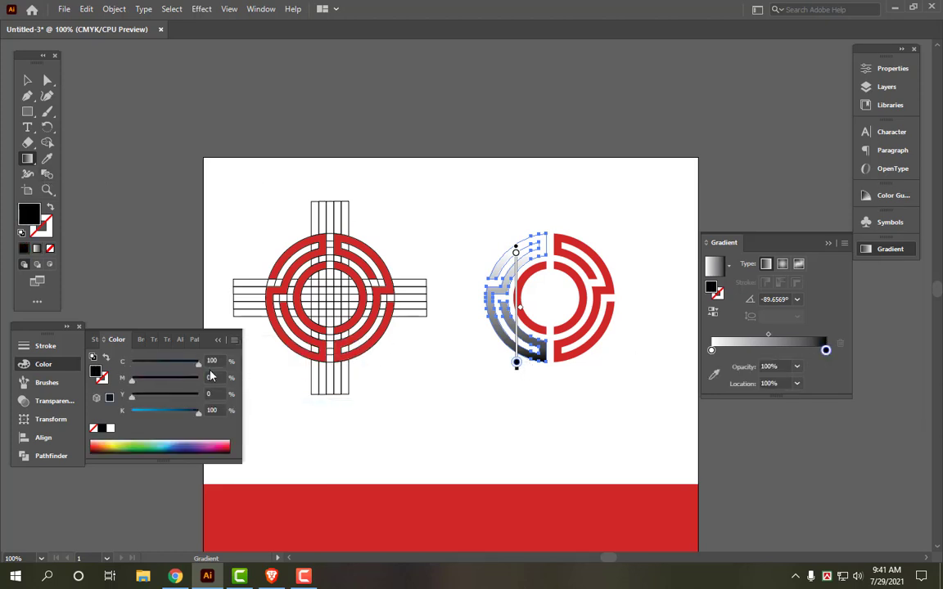
pyautogui.moveTo(198, 413)
pyautogui.mouseDown()
pyautogui.moveTo(132, 413)
pyautogui.moveTo(198, 380)
pyautogui.mouseUp()
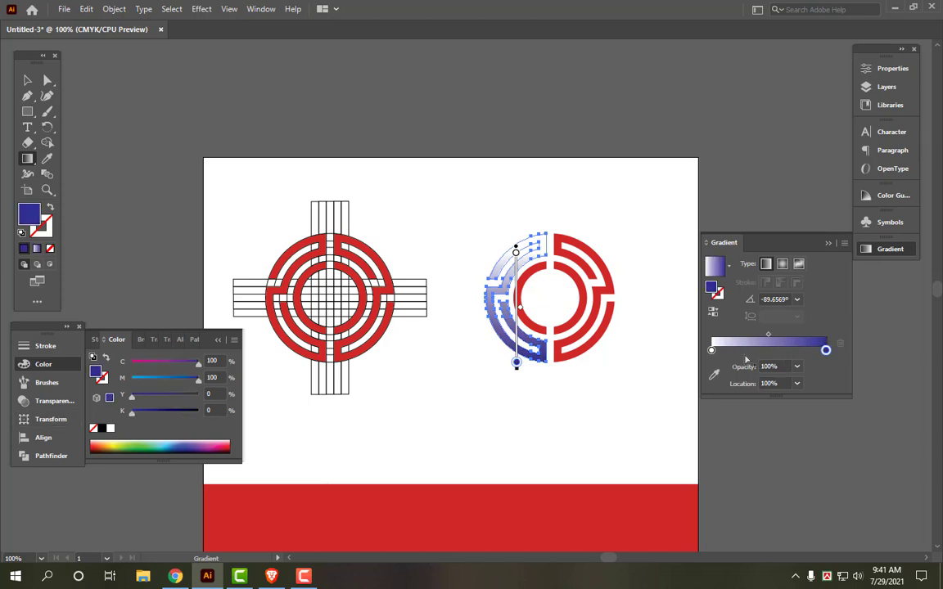
# Set the gradient's light stop to bright blue C100 in CMYK
pyautogui.click(711, 351)
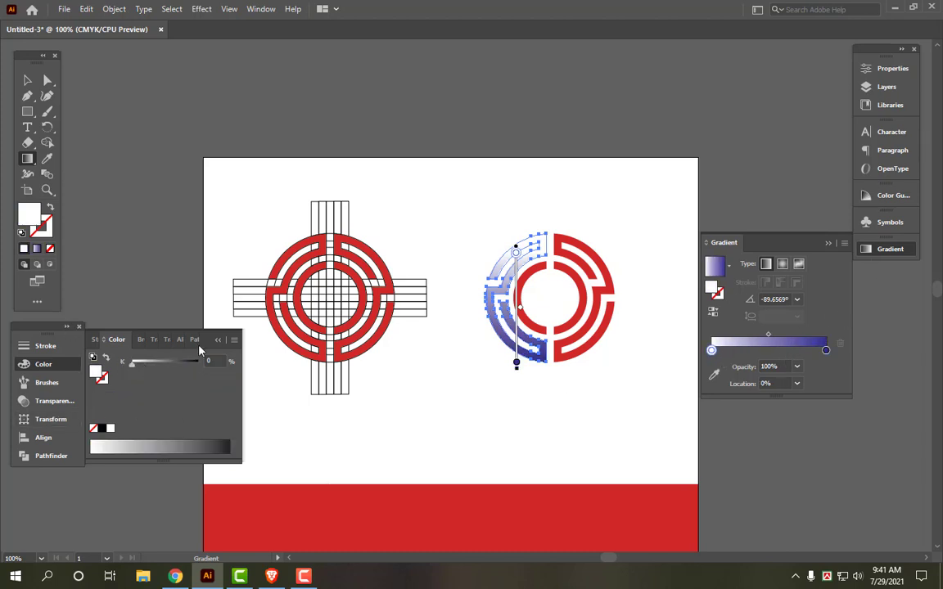
pyautogui.click(234, 340)
pyautogui.click(264, 406)
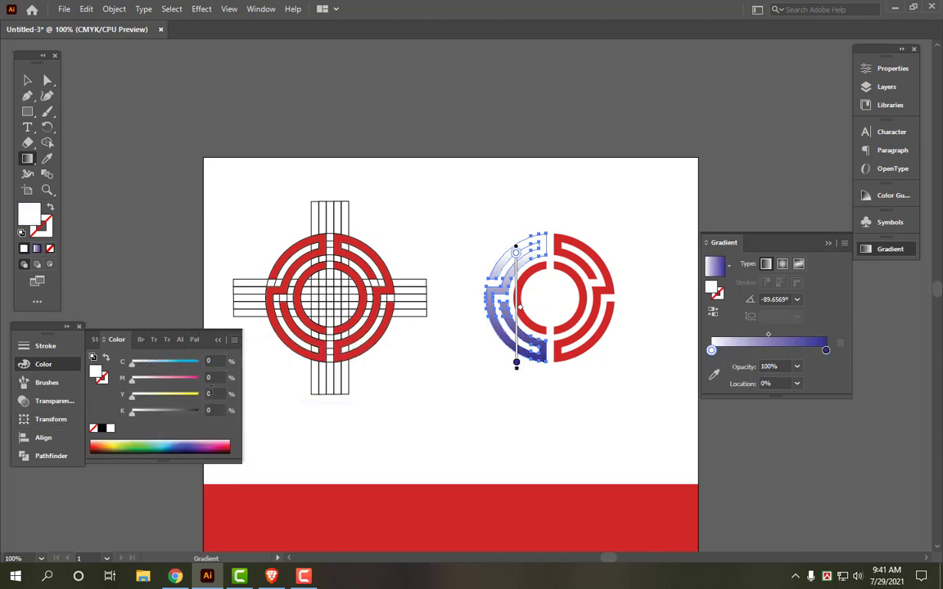
pyautogui.moveTo(188, 368); pyautogui.dragTo(253, 384)
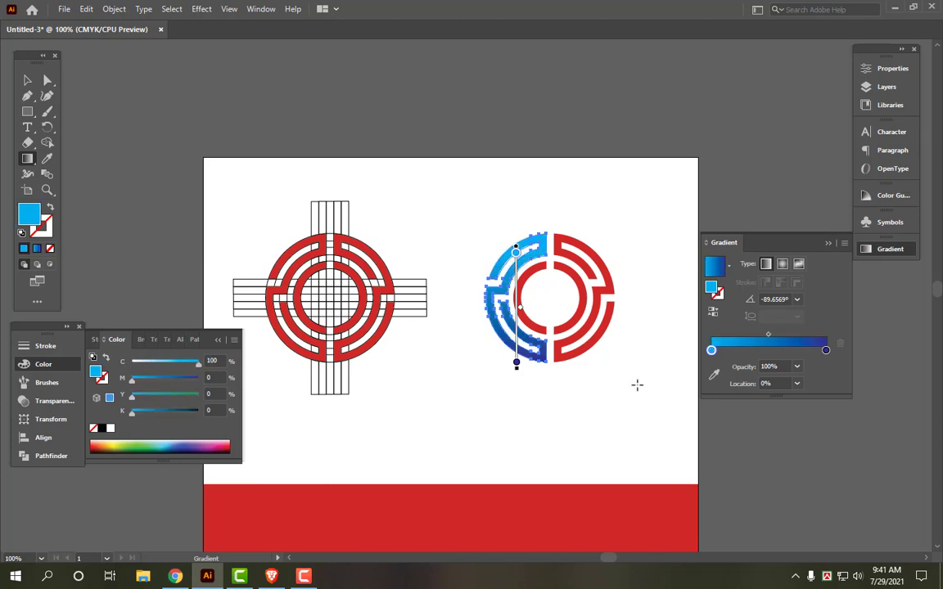
pyautogui.click(27, 79)
pyautogui.click(595, 201)
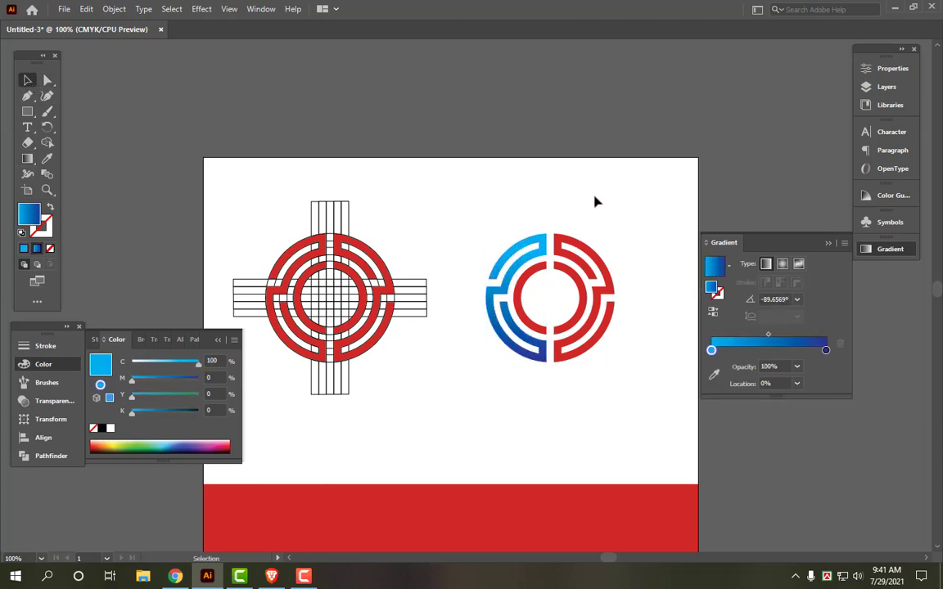
# Eyedrop the left half's blue gradient onto the red right half
pyautogui.hotkey('ctrl', '=')
pyautogui.moveTo(496, 300); pyautogui.dragTo(377, 301)
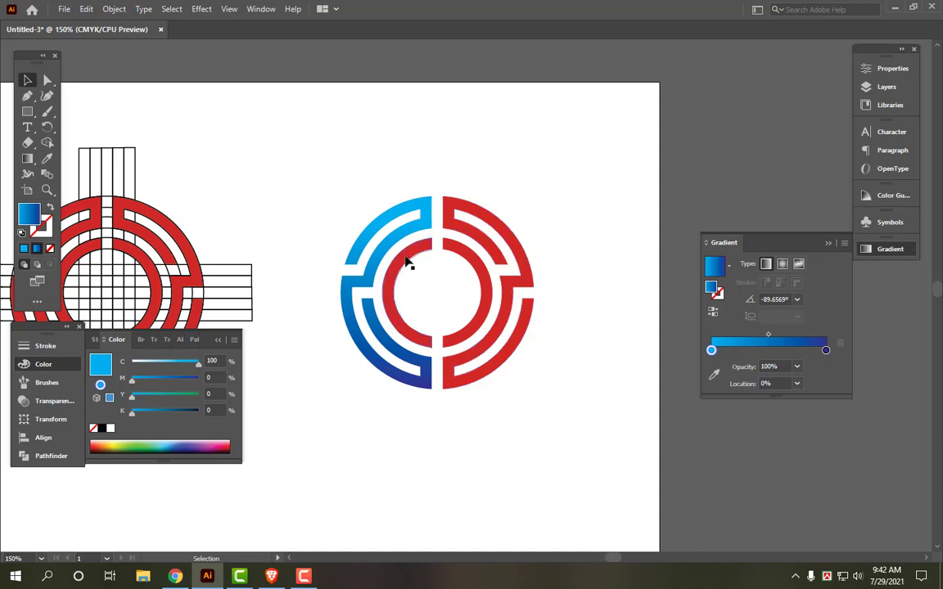
pyautogui.click(479, 248)
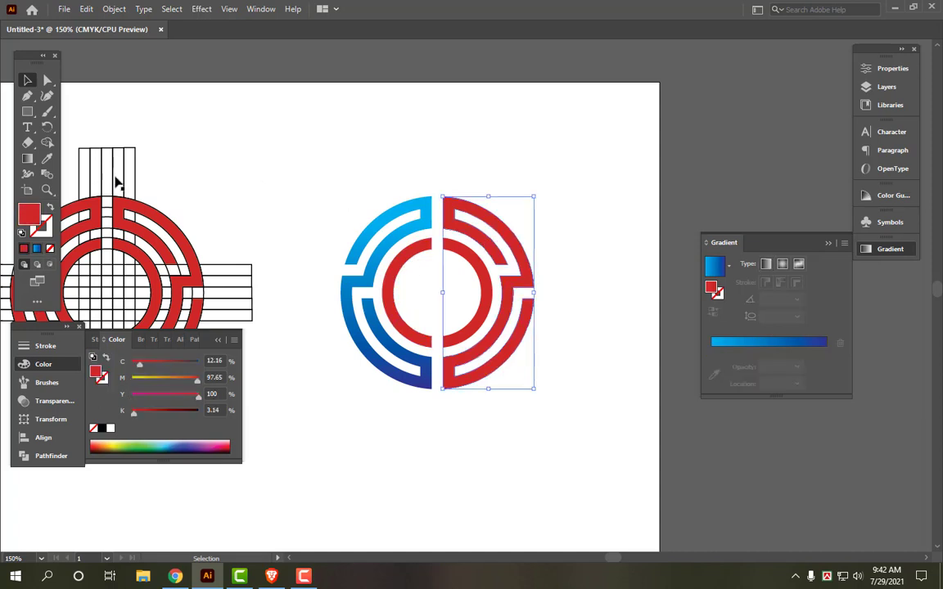
pyautogui.click(47, 158)
pyautogui.click(373, 221)
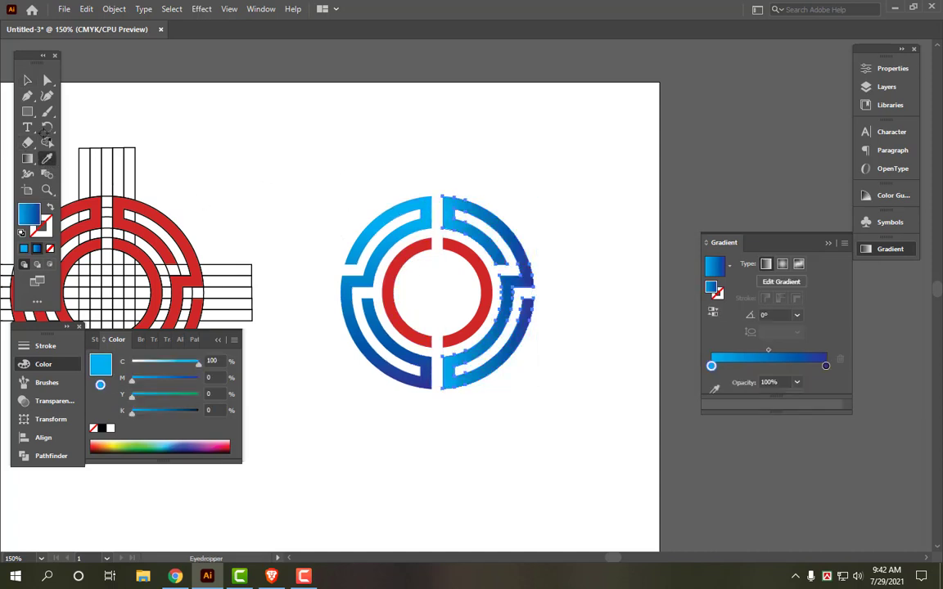
pyautogui.click(27, 79)
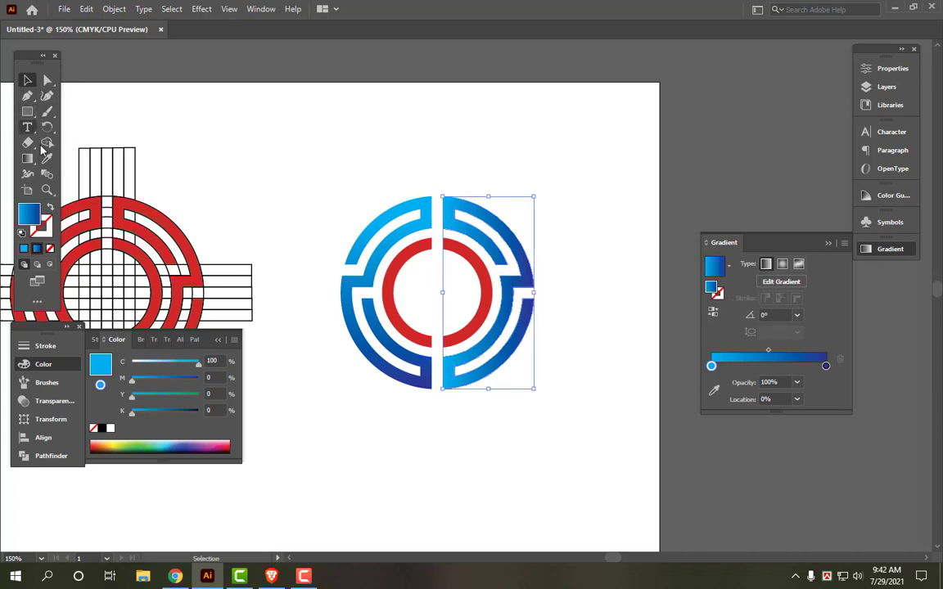
# Redraw the right half's gradient to run top to bottom at −89.16°
pyautogui.click(27, 158)
pyautogui.moveTo(486, 222); pyautogui.dragTo(488, 401)
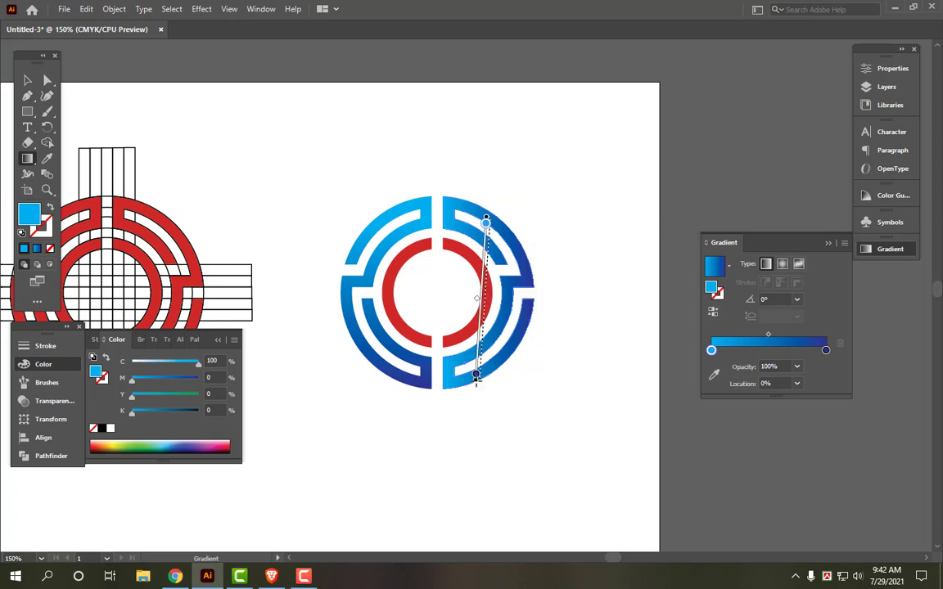
pyautogui.press('v')
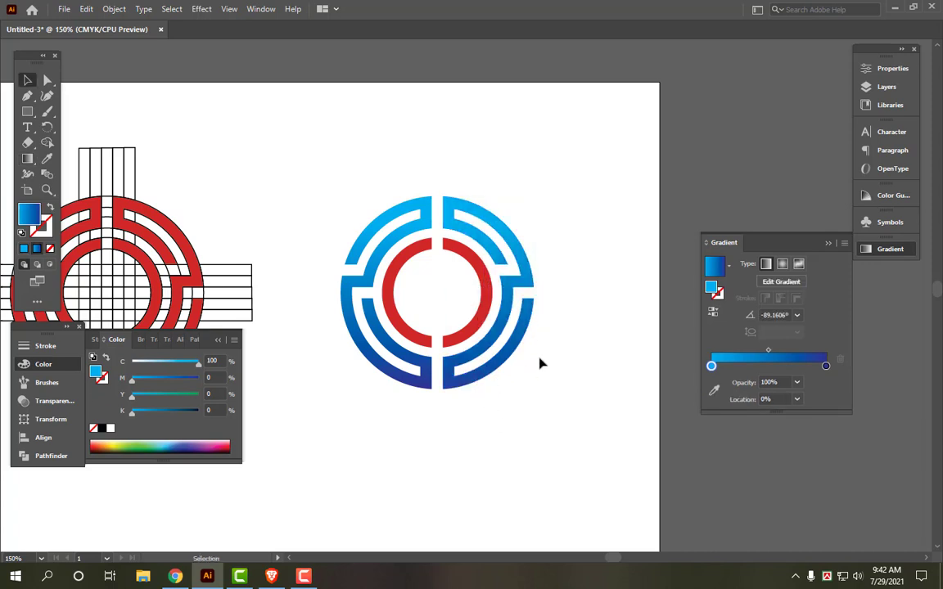
pyautogui.click(574, 263)
pyautogui.click(528, 287)
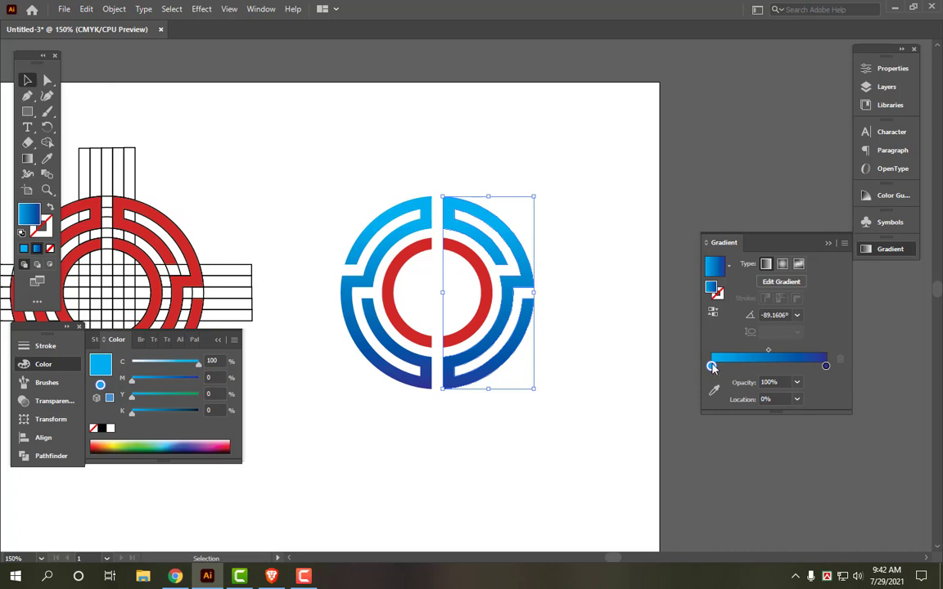
# Make the gradient's first stop red (C0 M100 Y100 K0) and eyedrop it onto the inner left ring
pyautogui.moveTo(132, 380)
pyautogui.mouseDown()
pyautogui.moveTo(199, 380)
pyautogui.moveTo(198, 396)
pyautogui.moveTo(131, 364)
pyautogui.mouseUp()
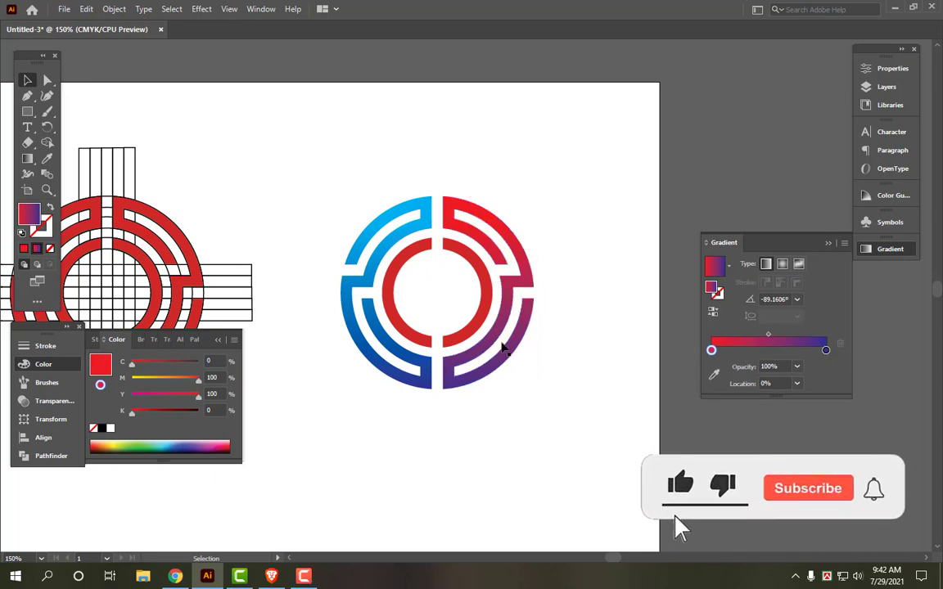
pyautogui.click(483, 278)
pyautogui.click(405, 260)
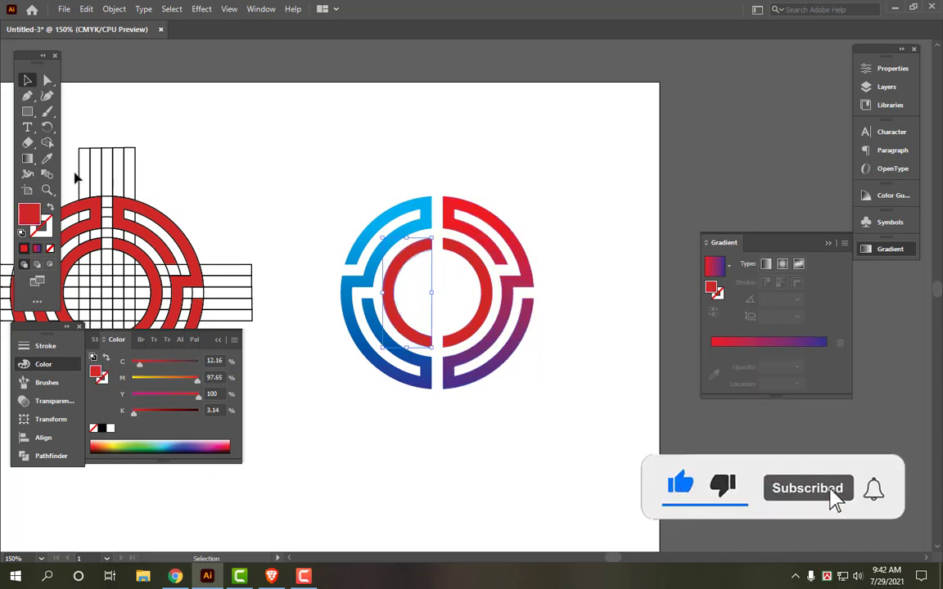
pyautogui.press('i')
pyautogui.click(505, 288)
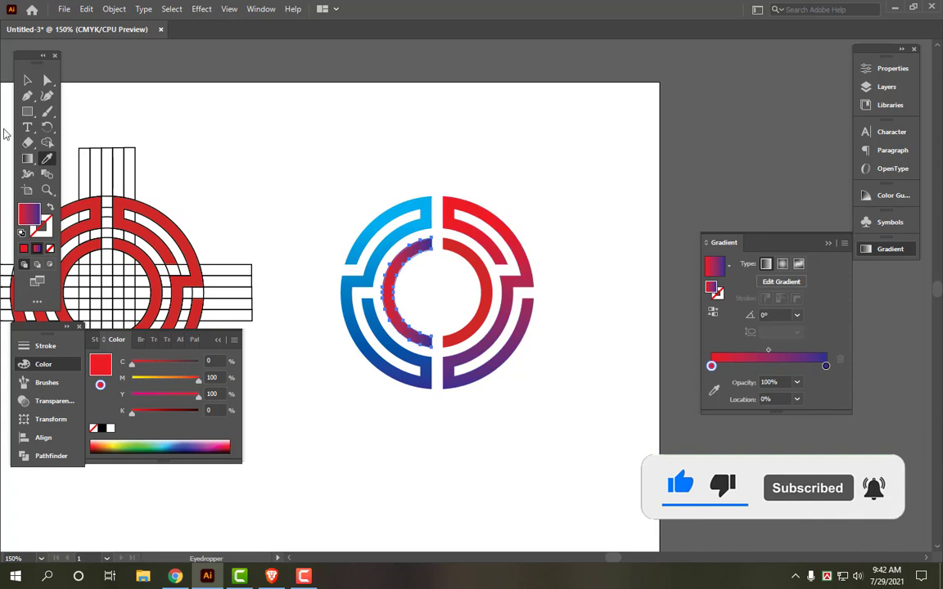
# Set the inner left ring's gradient angle to 90°
pyautogui.click(27, 80)
pyautogui.click(773, 315)
pyautogui.write('90')
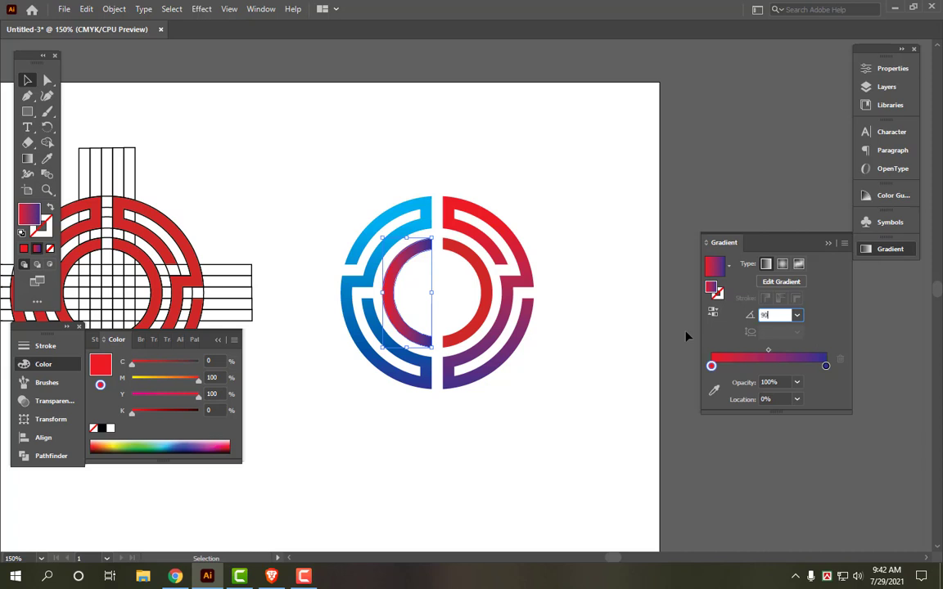
pyautogui.press('Return')
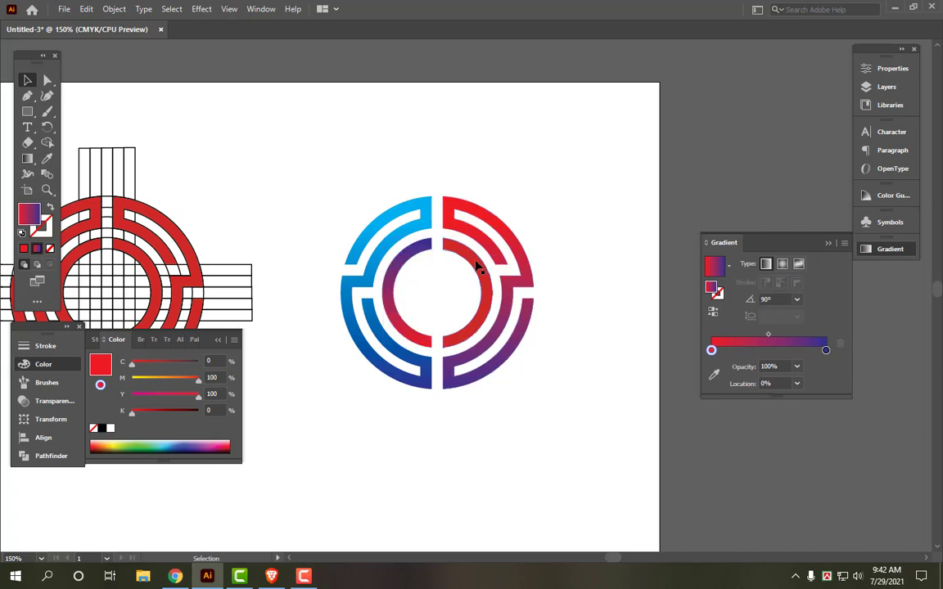
pyautogui.click(450, 245)
pyautogui.click(47, 158)
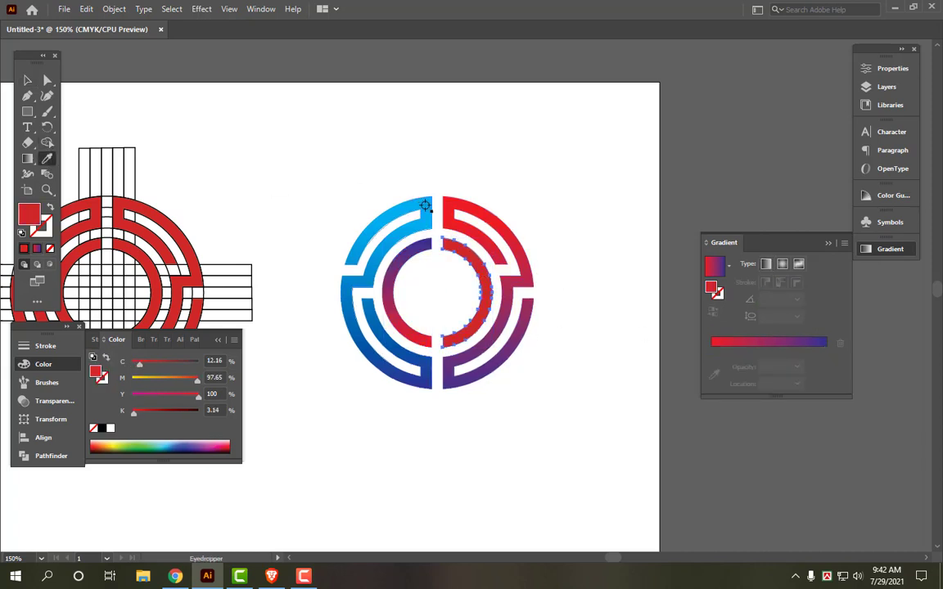
# Eyedrop the blue gradient onto the inner right ring and set its angle to 90°
pyautogui.click(389, 295)
pyautogui.press('v')
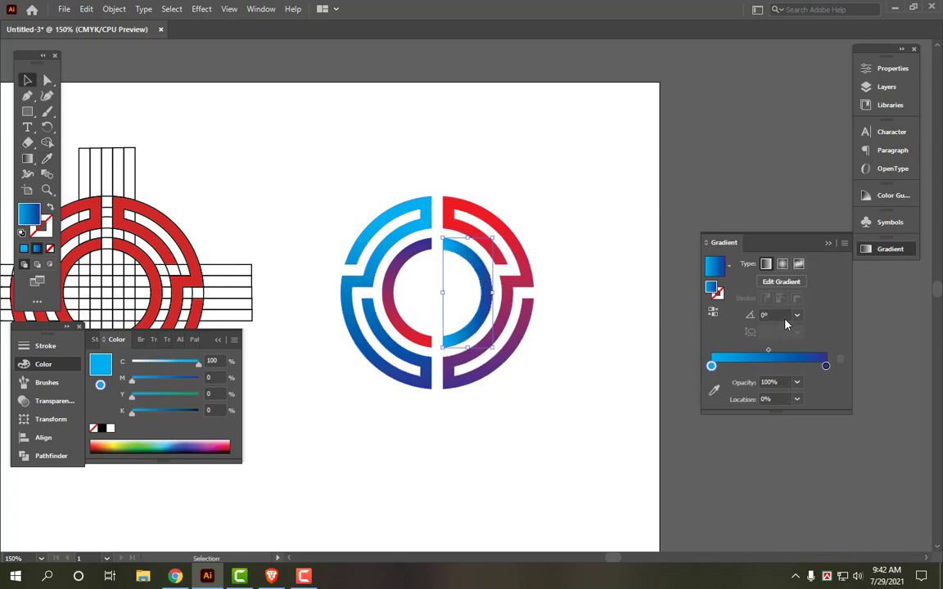
pyautogui.click(775, 315)
pyautogui.write('90')
pyautogui.press('Return')
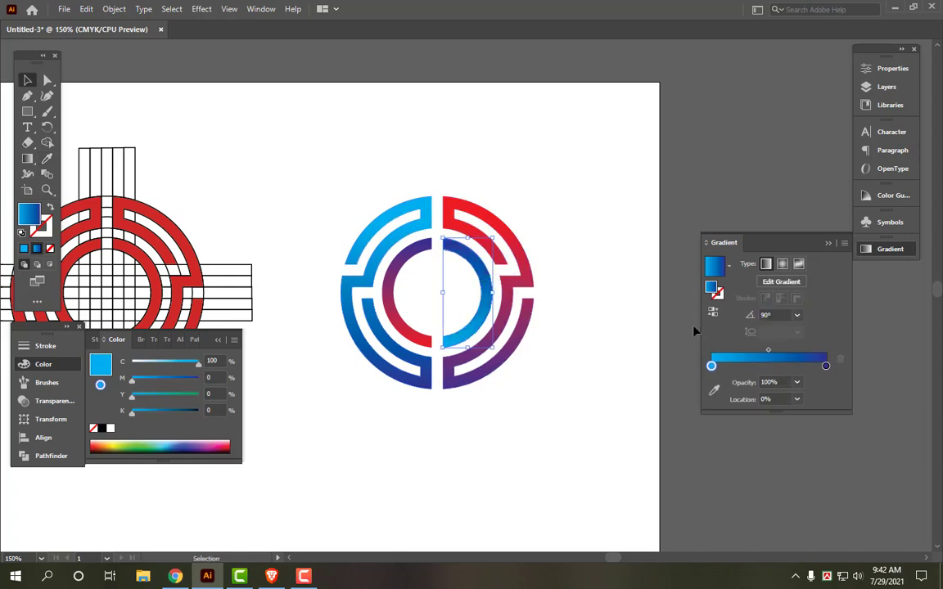
# Deselect everything and zoom the view to 200% on the logo
pyautogui.click(540, 158)
pyautogui.scroll(1, 596, 315)
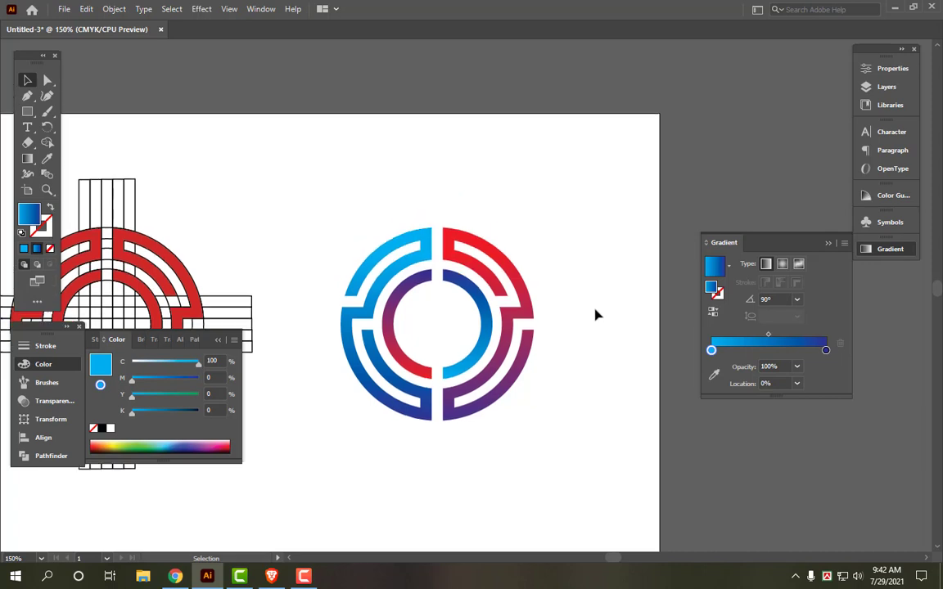
pyautogui.hotkey('ctrl', '=')
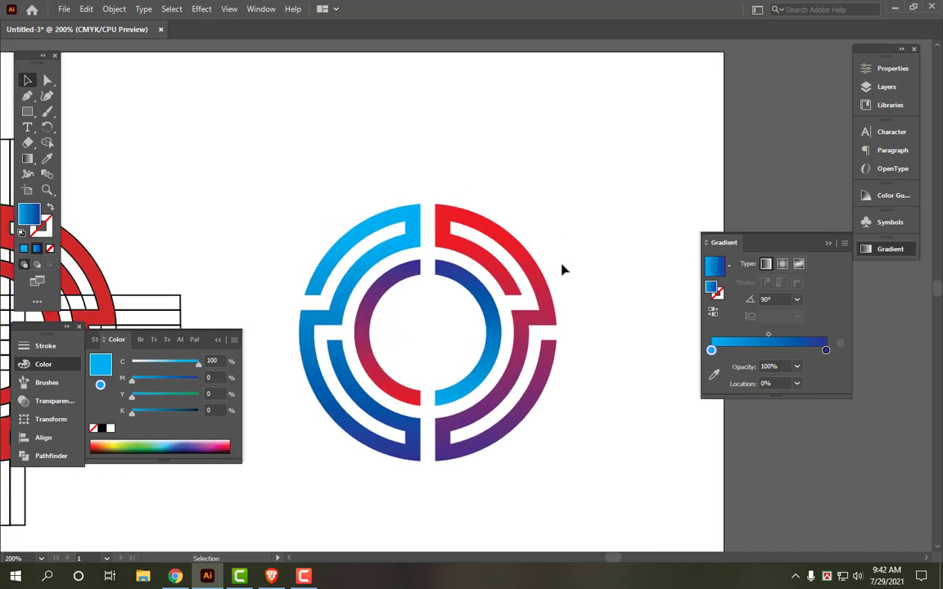